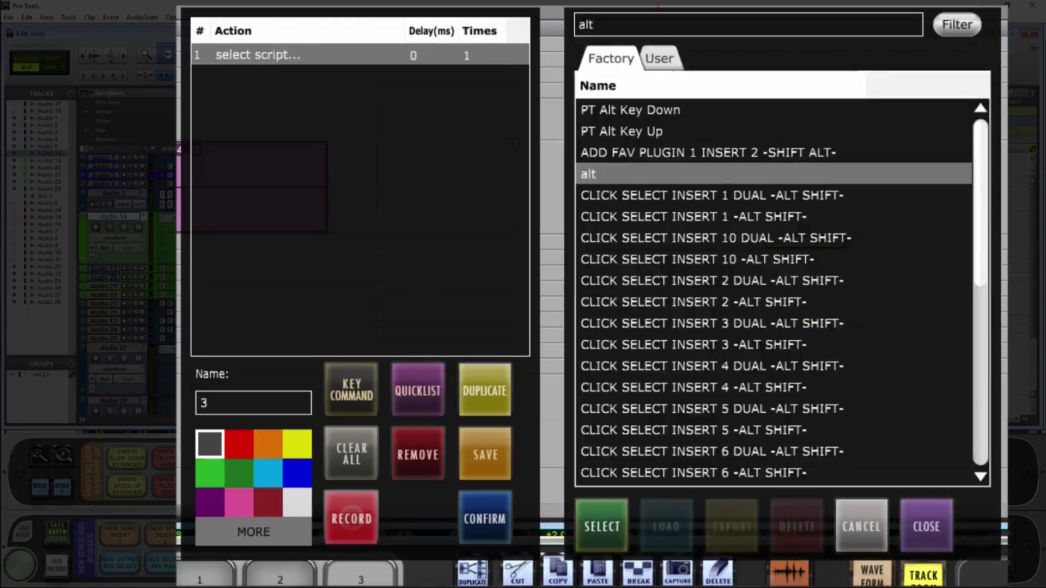
Step: Find the factory script OPEN AUDIOSUITE MENU and assign it as the first action of macro button 3
left_click(748, 25)
key("BackSpace")
type("open audio")
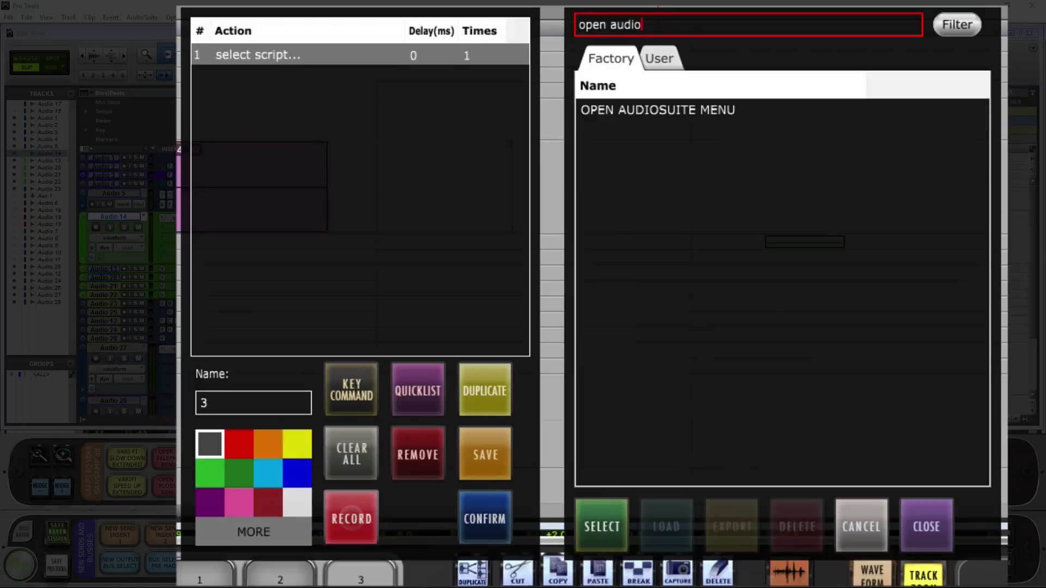
left_click(659, 110)
left_click(601, 526)
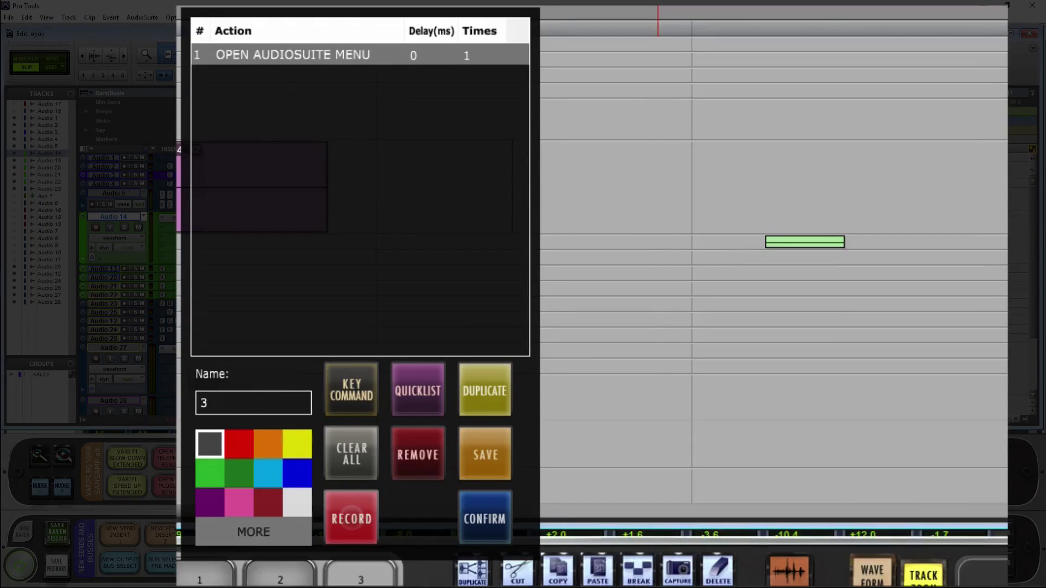
Step: Name the macro AUDIOOSUITE, colour it yellow and save the button
left_click(253, 403)
type("\\")
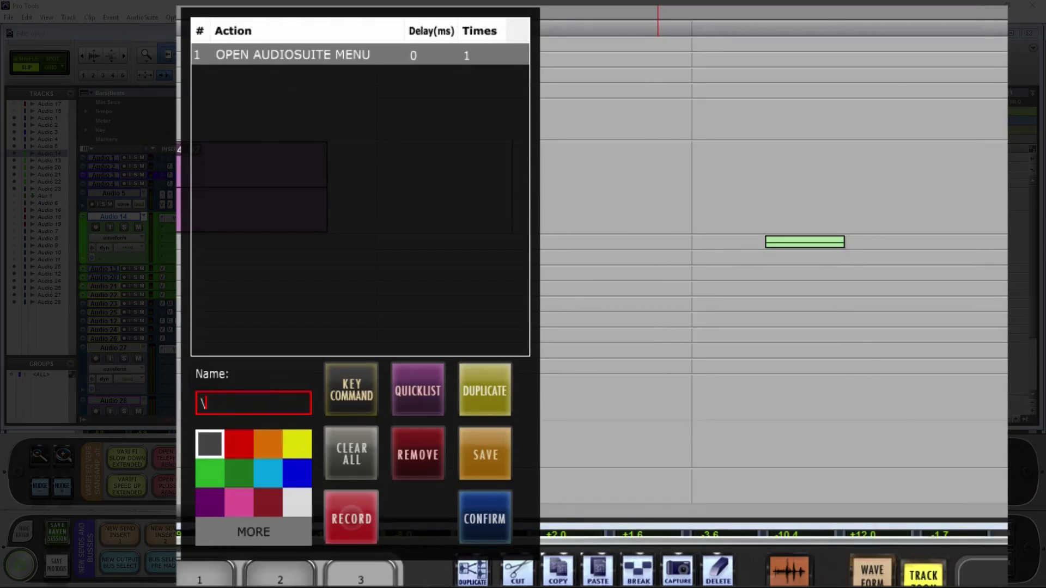
key("BackSpace")
type("AUDIOOSUITE")
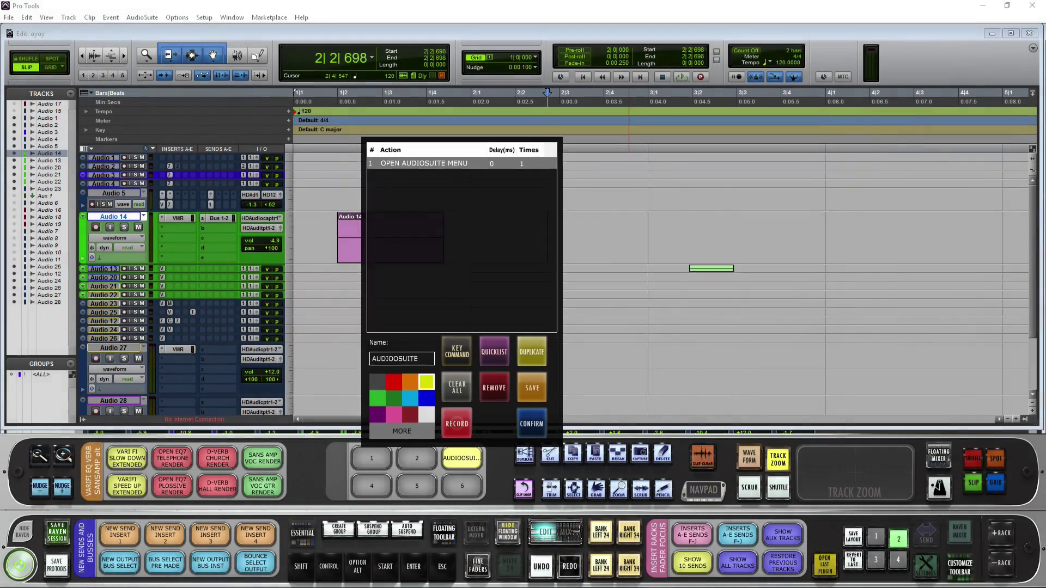
left_click(532, 424)
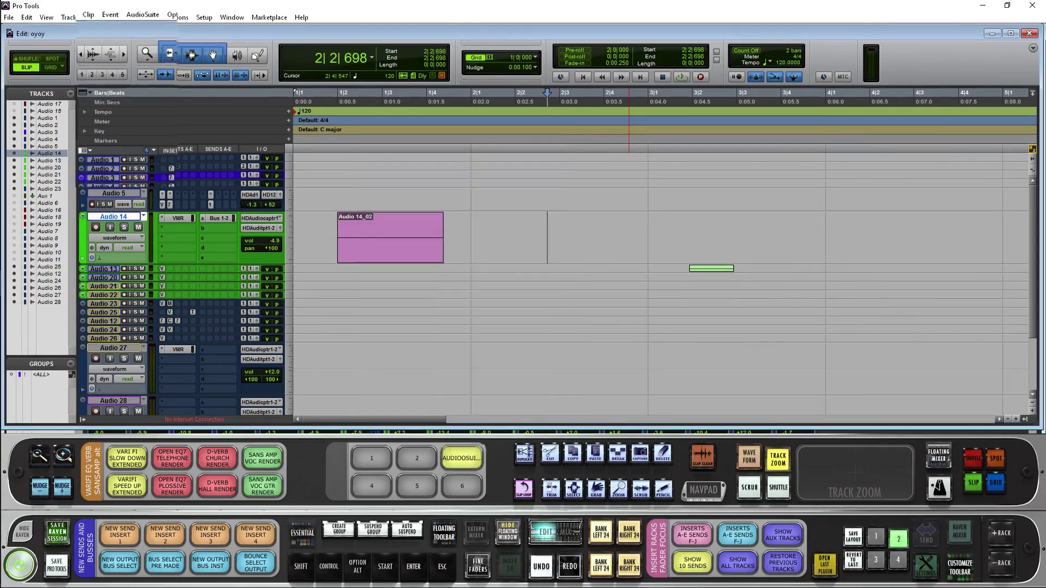
Step: Run the AUDIOOSUITE macro, examine the Eiosis and Avid entries of the AudioSuite list, and dismiss it
left_click(462, 458)
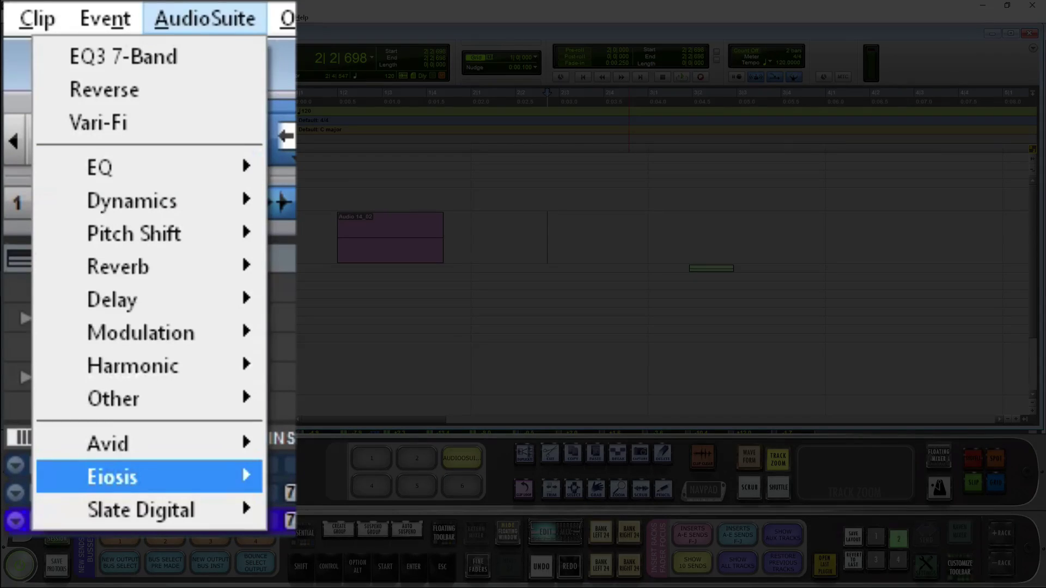
key("Right")
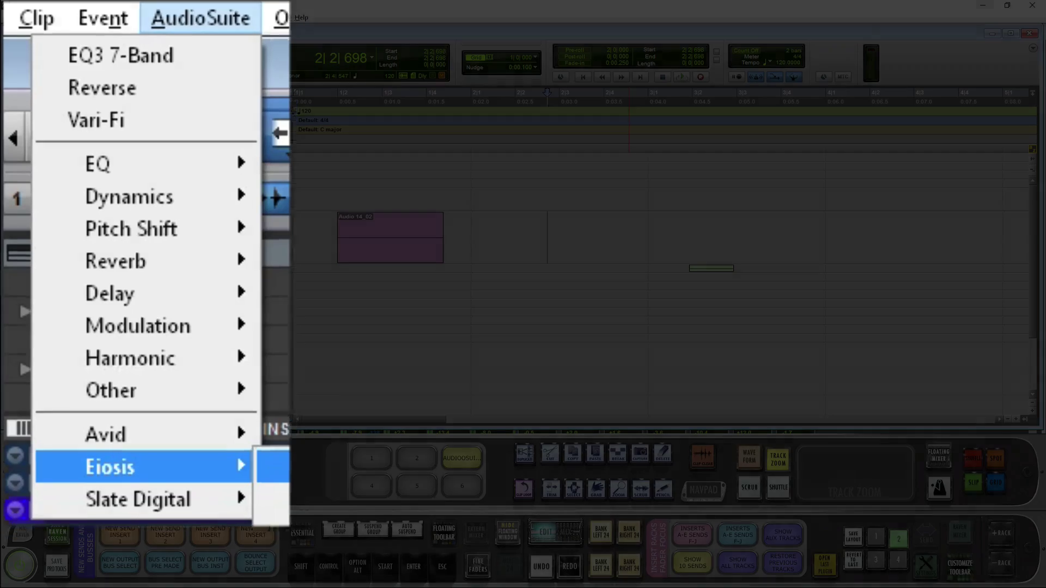
key("Left")
key("Up")
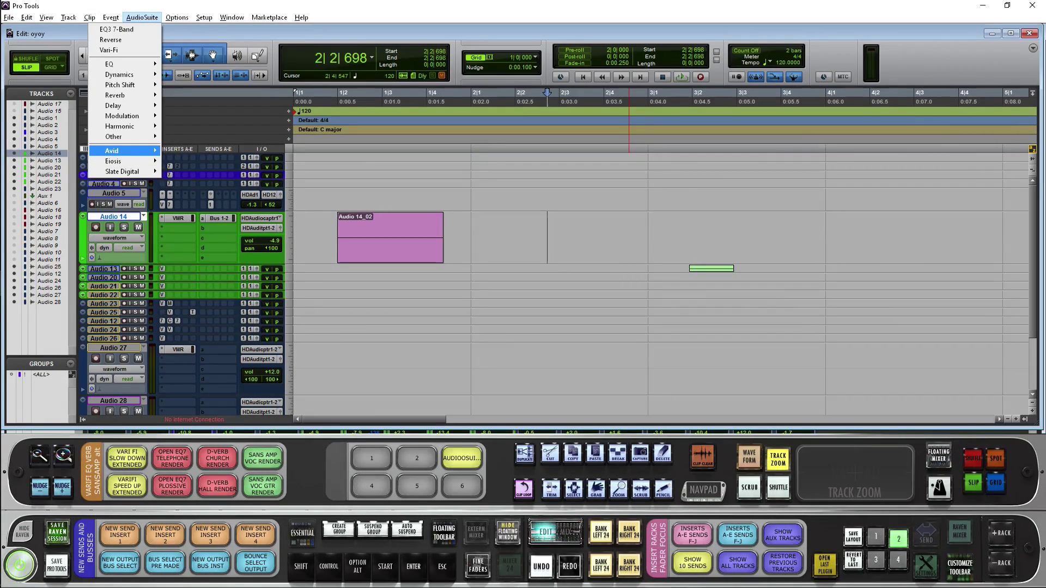
key("Escape")
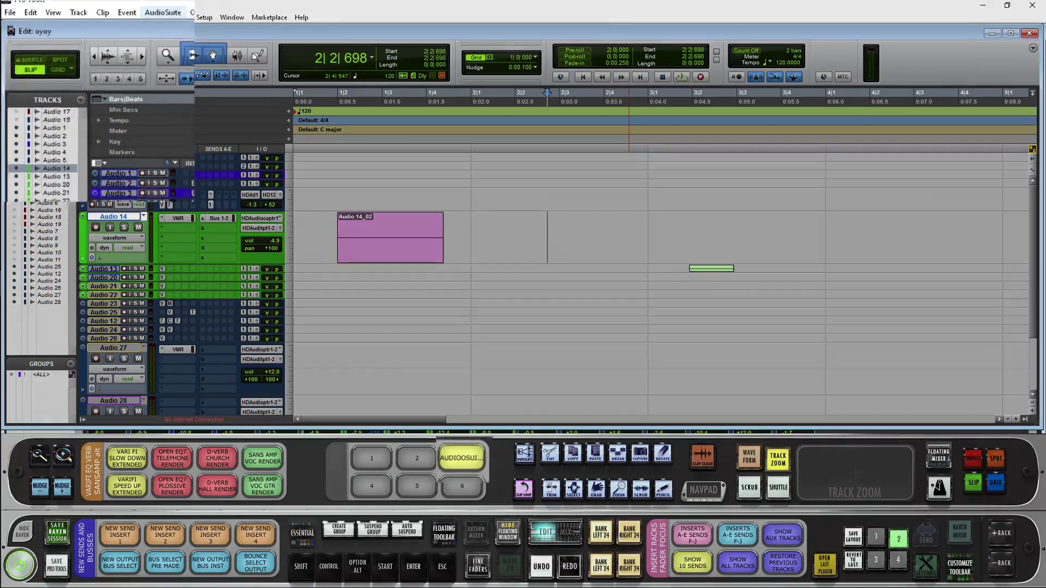
Step: Run the AUDIOOSUITE macro and open Pitch II from the Pitch Shift category using the keyboard
left_click(462, 457)
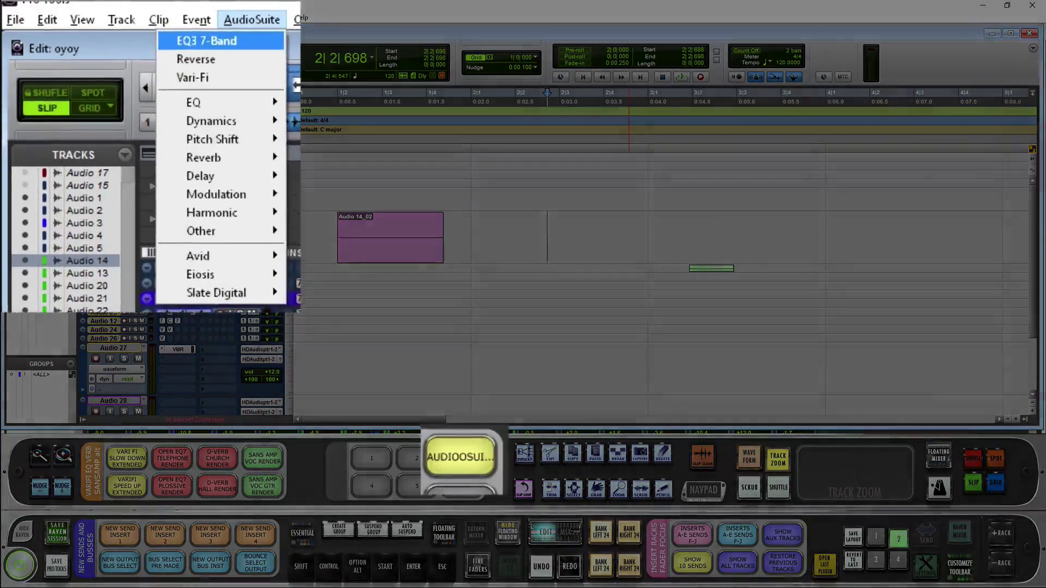
key("p")
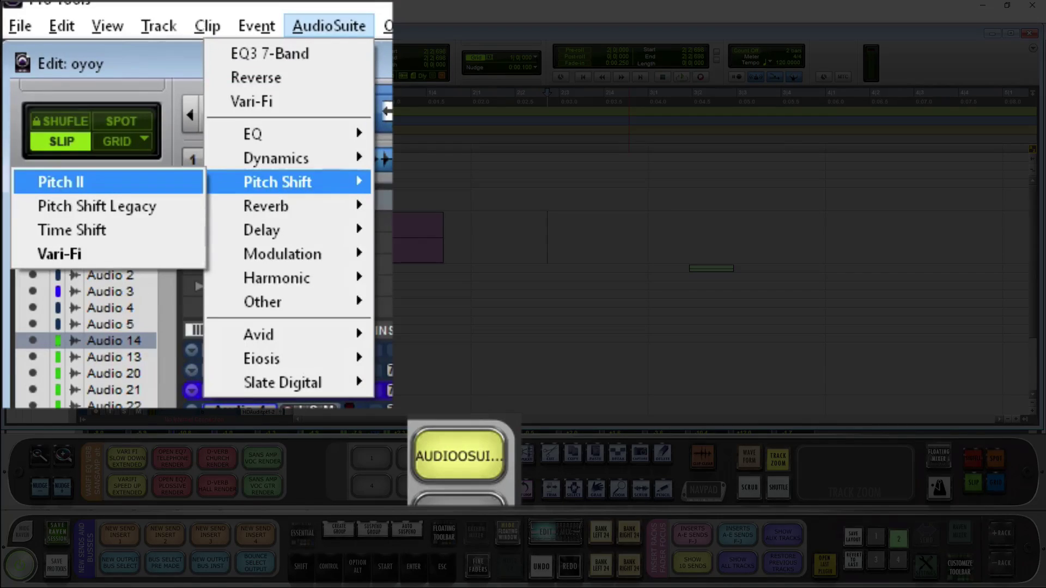
key("Down")
key("Up")
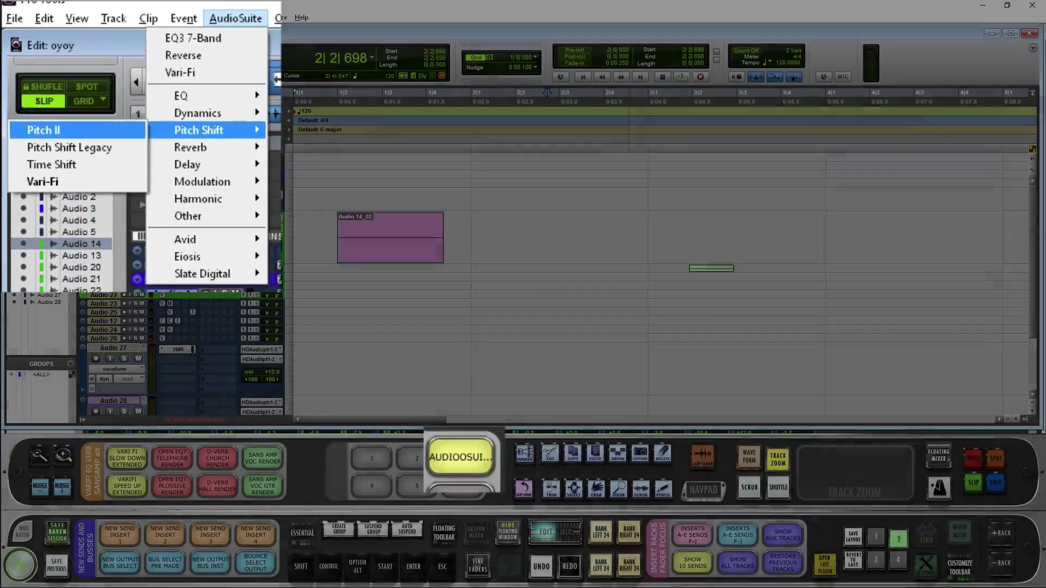
key("Return")
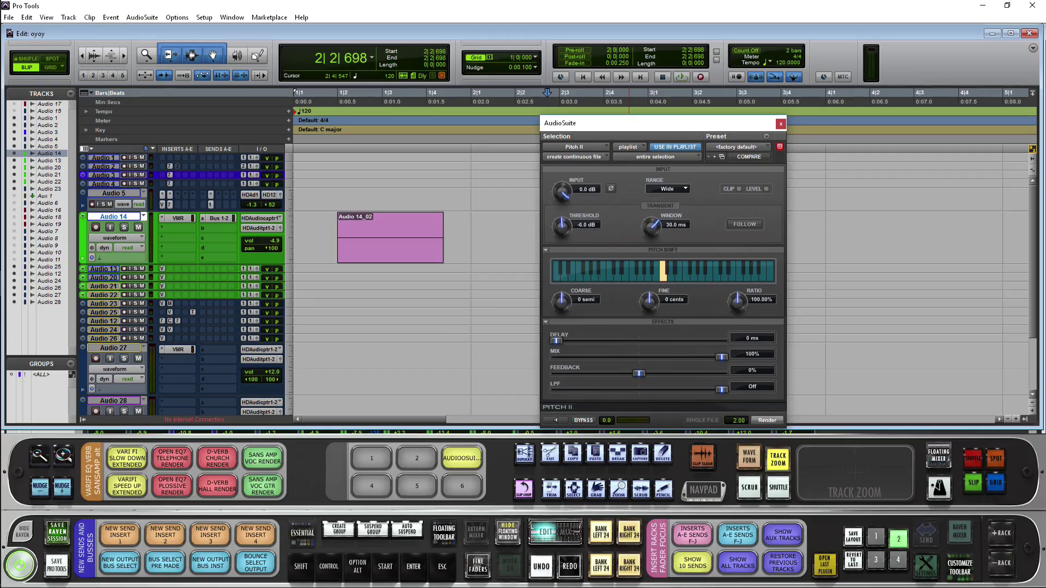
Step: Edit the AUDIOOSUITE macro to add two key commands, P and return, after OPEN AUDIOSUITE MENU
right_click(462, 459)
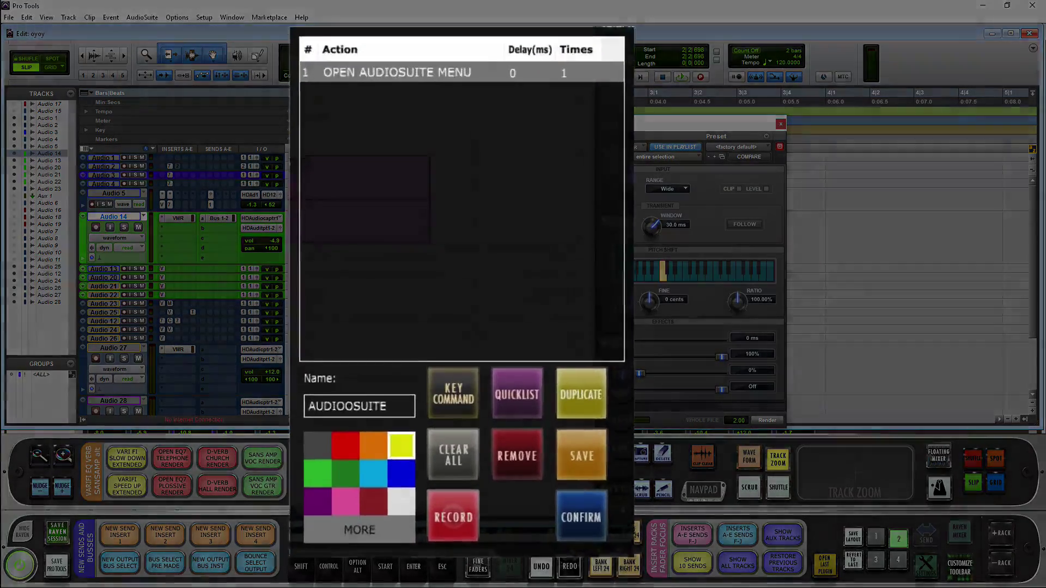
left_click(457, 351)
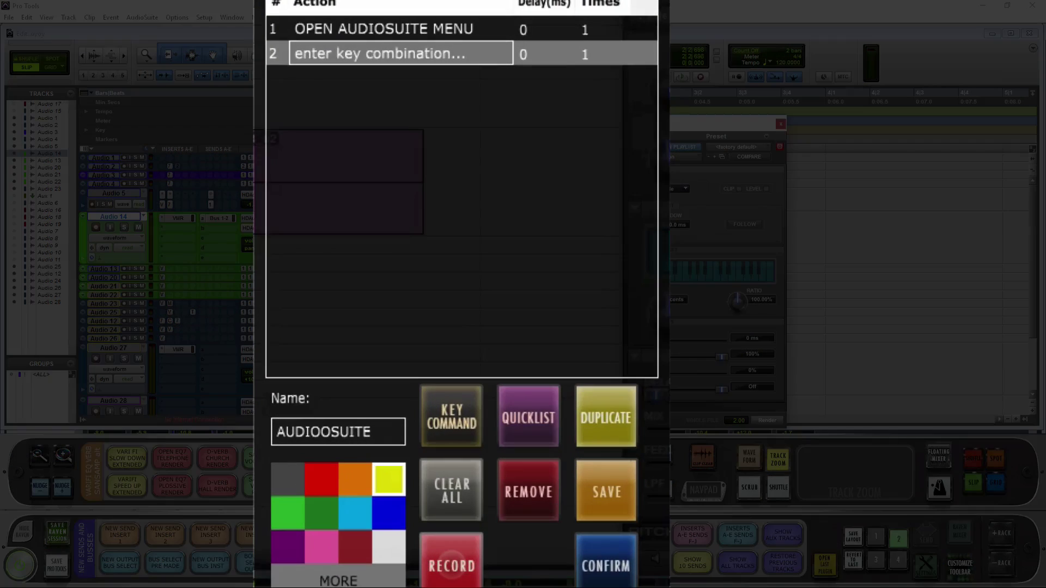
key("p")
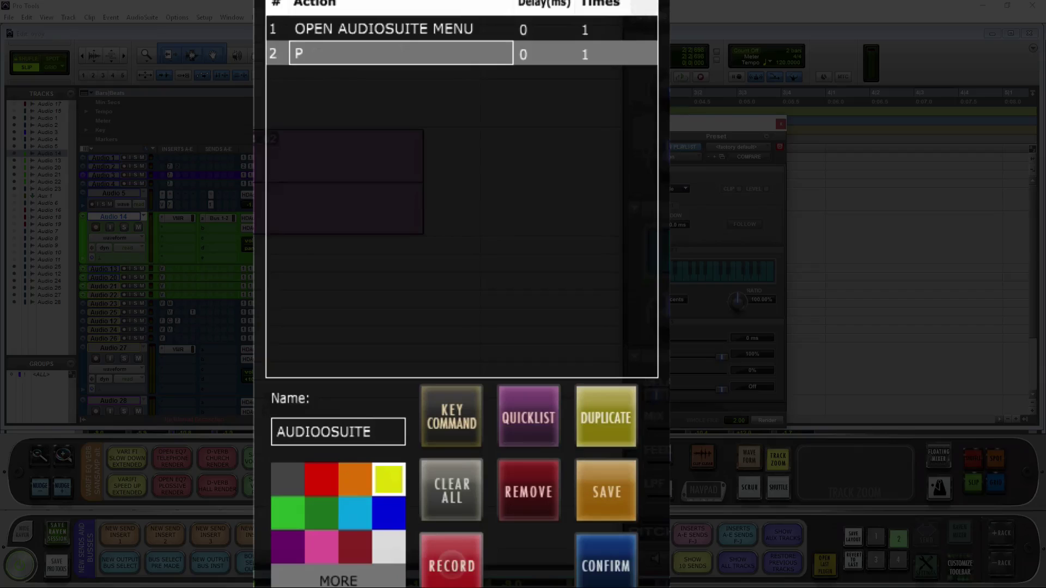
left_click(452, 417)
key("Return")
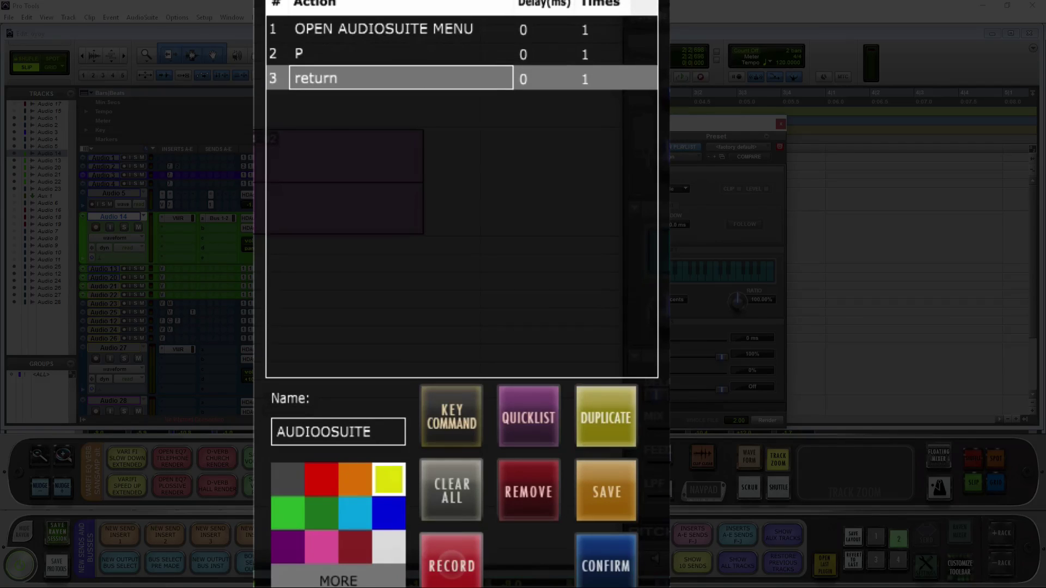
Step: Set a 1000 ms delay on all three actions of the AUDIOOSUITE macro and confirm the changes
left_click(544, 29)
key("BackSpace")
type("1000")
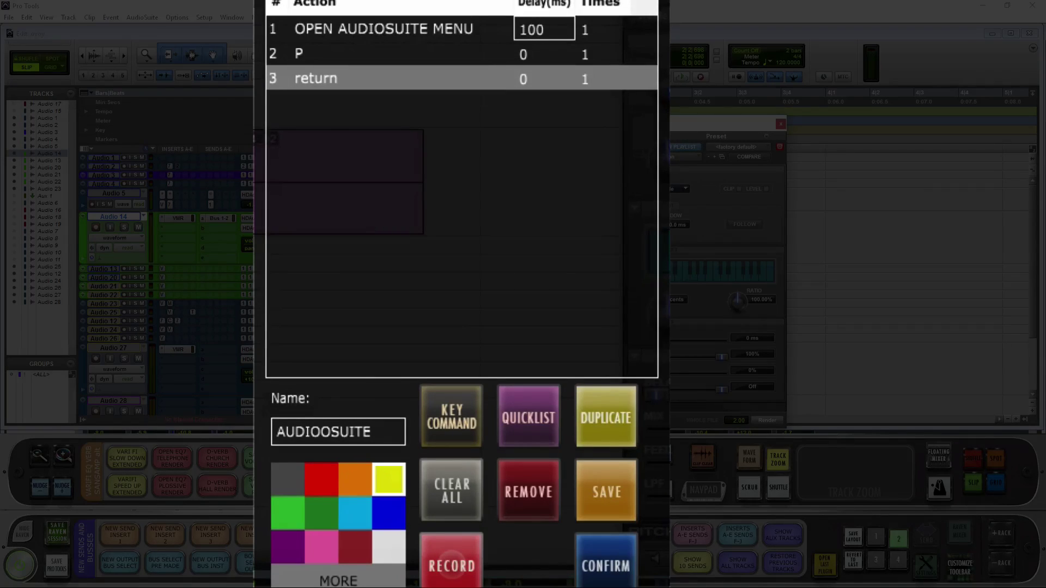
key("Tab")
key("BackSpace")
type("1000")
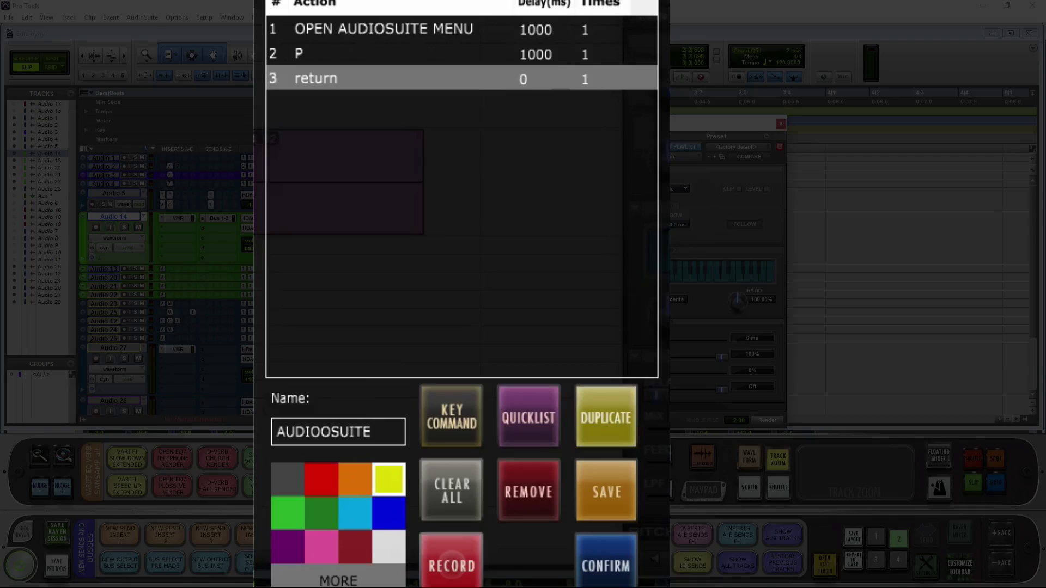
key("Tab")
key("BackSpace")
type("1000")
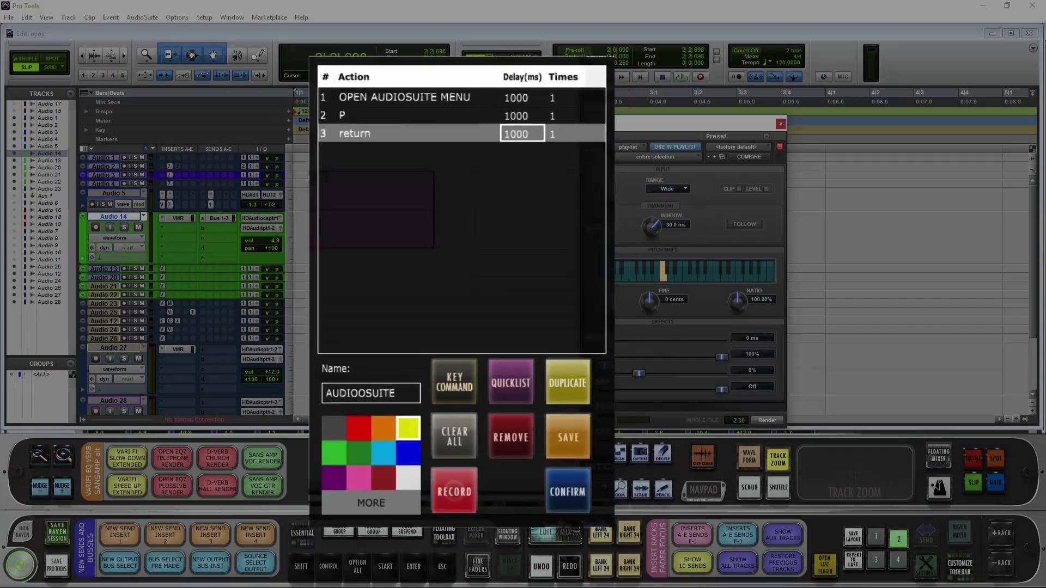
left_click(534, 427)
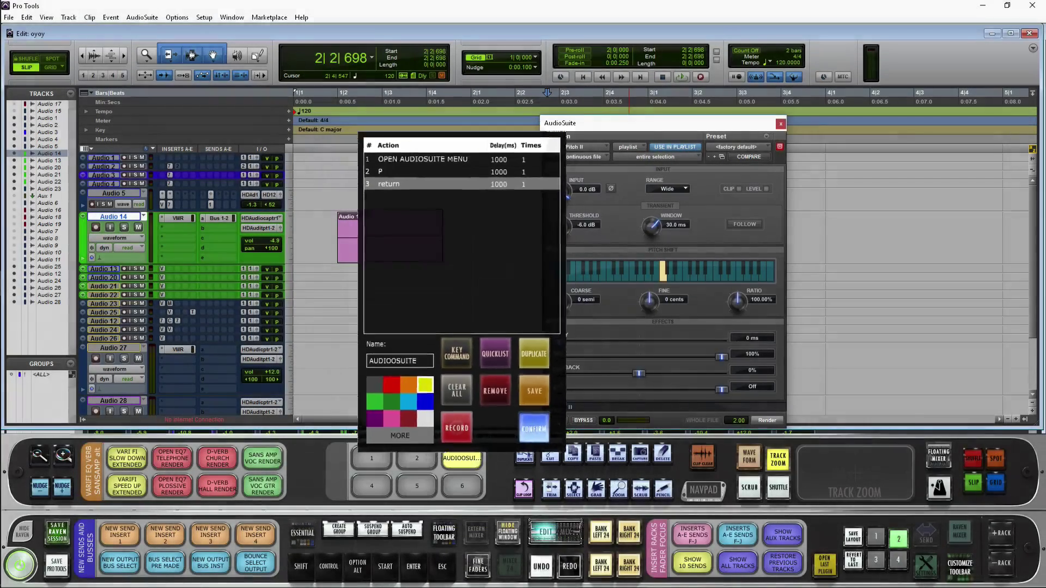
Step: Close the Pitch II window and test the AUDIOOSUITE macro so it opens Pitch II
left_click(781, 124)
left_click(142, 17)
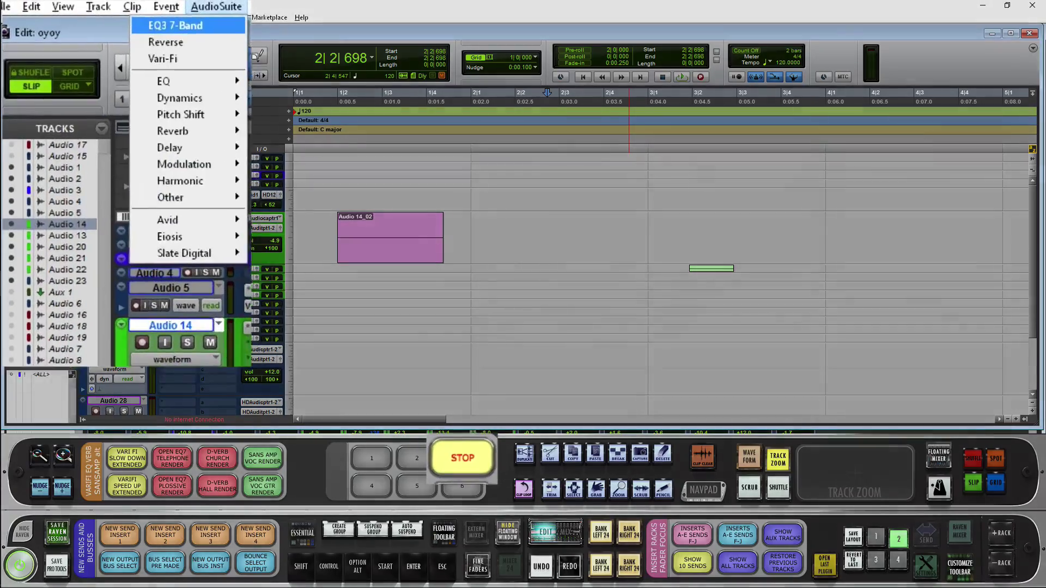
mouse_move(120, 84)
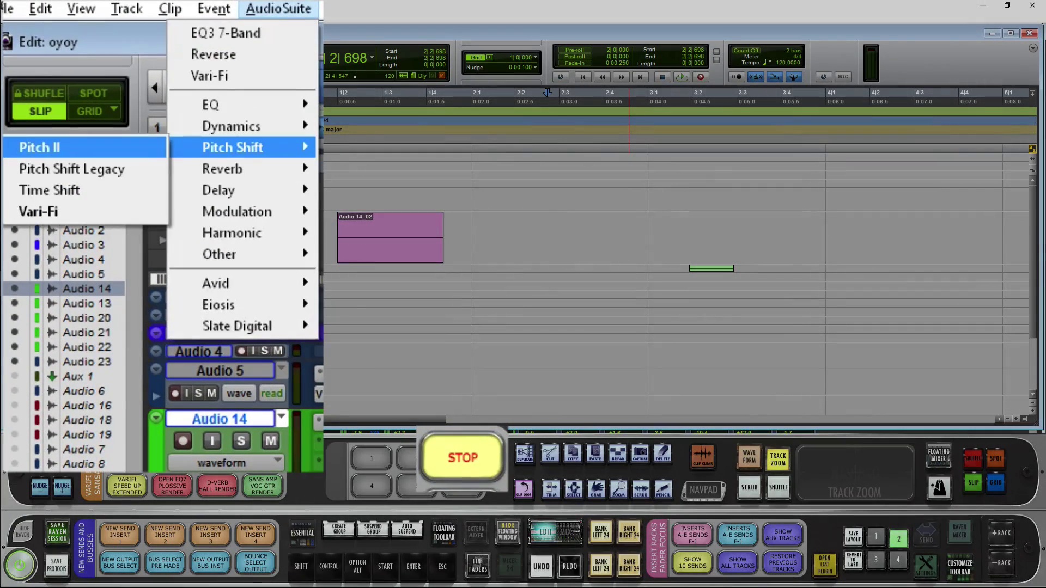
left_click(39, 147)
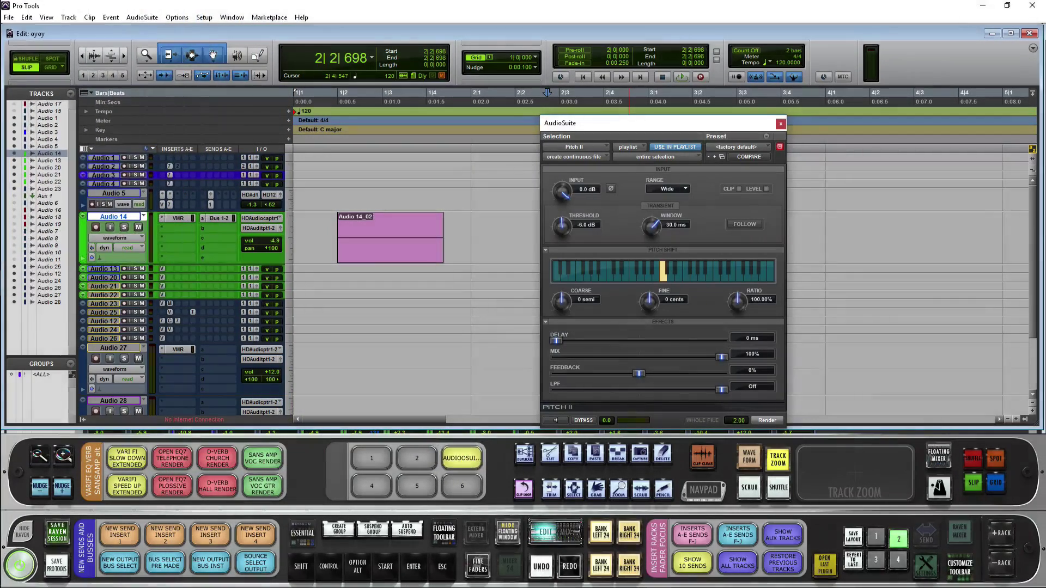
Step: Add the OPEN AUDIOSUITE MENU script as the first action of macro button 6
left_click(462, 486)
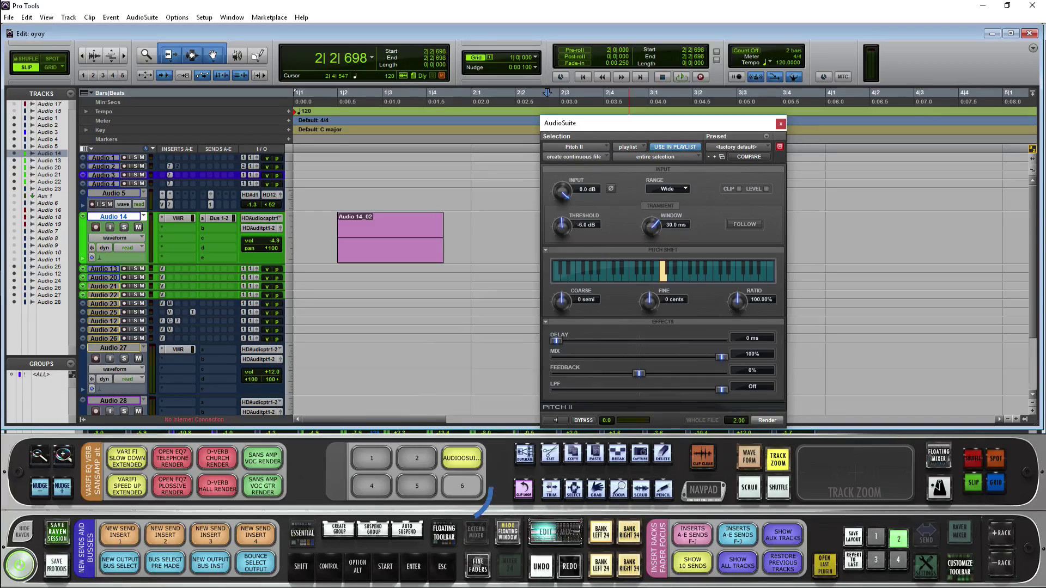
left_click(494, 380)
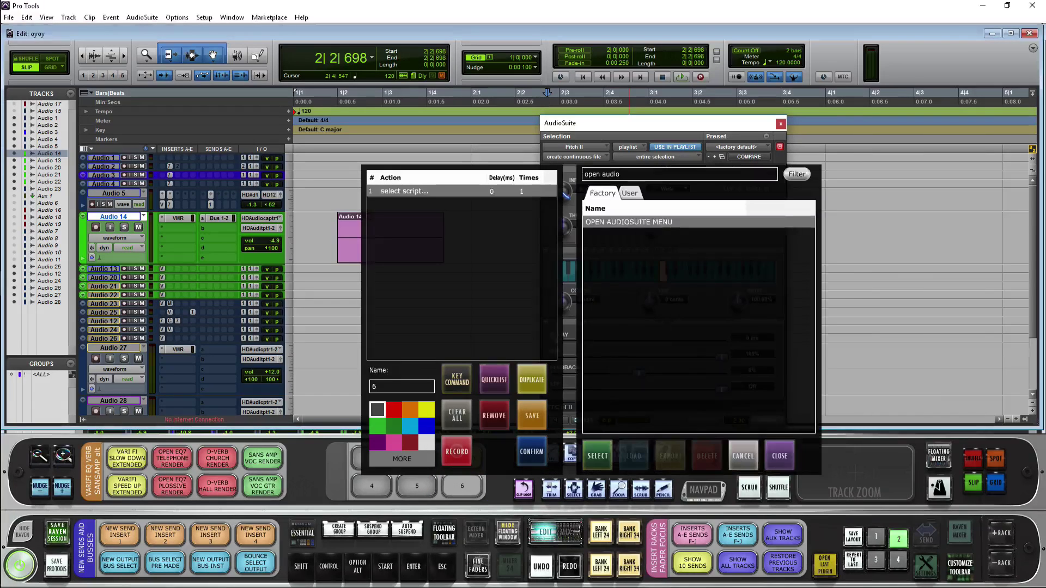
left_click(597, 456)
left_click(780, 456)
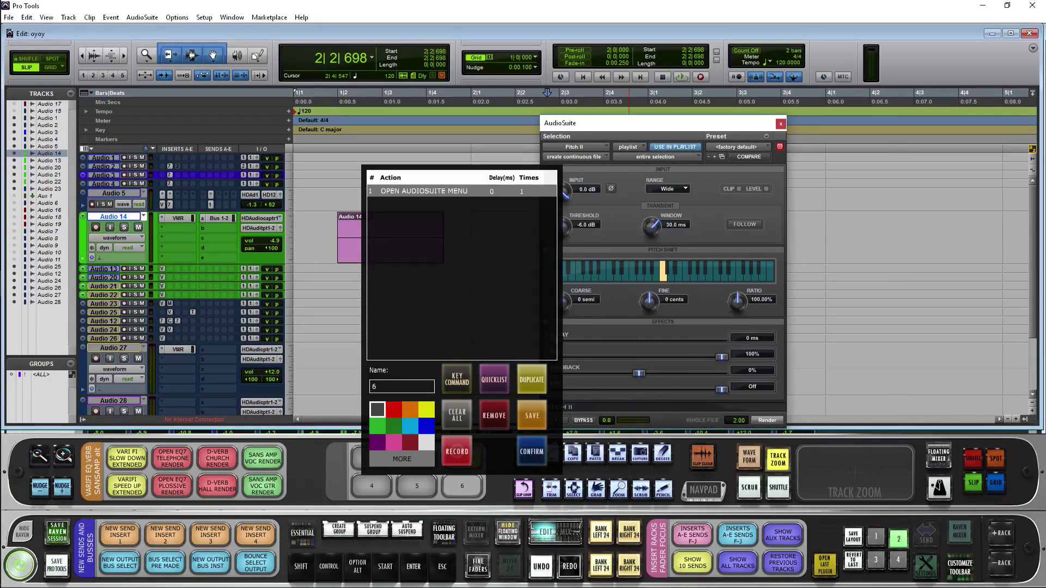
Step: Name macro button 6 CHANNEL STRIP, colour it yellow and confirm it
left_click(402, 387)
key("BackSpace")
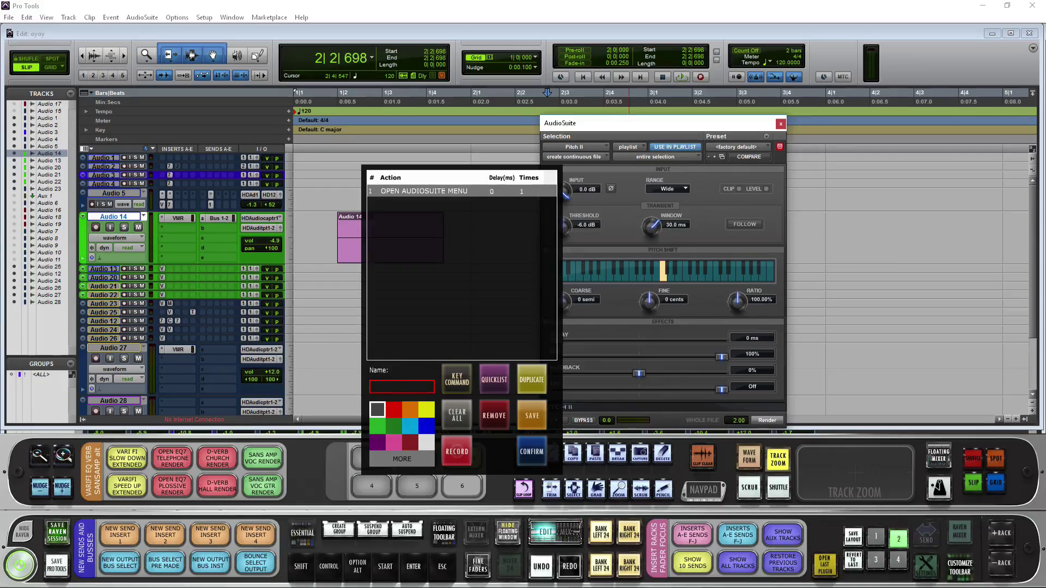
type("CHANNEL STRIP")
left_click(426, 410)
left_click(531, 451)
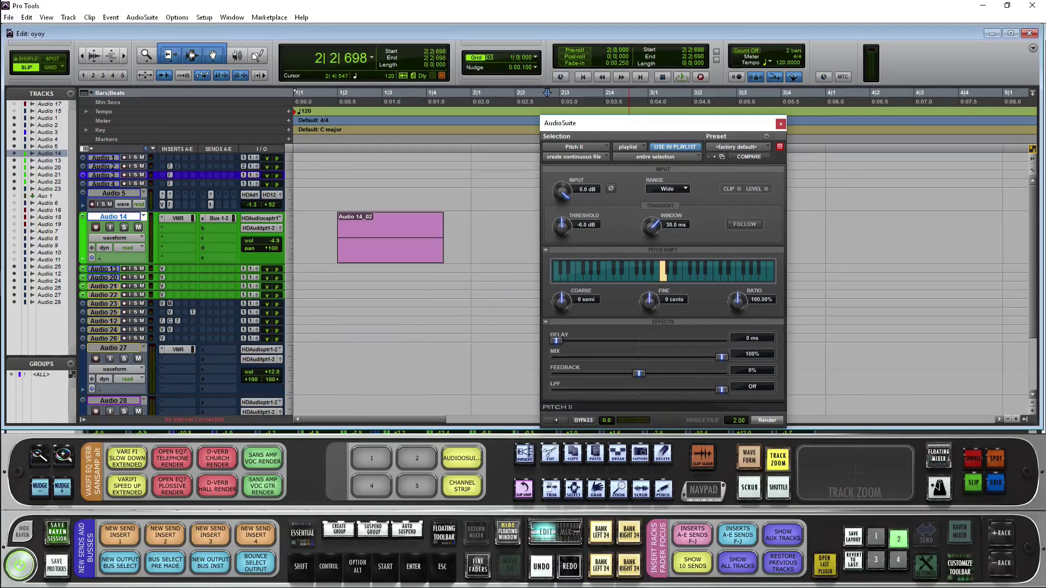
Step: Run the CHANNEL STRIP macro and examine the plug-ins in the Avid category of the AudioSuite list
left_click(462, 486)
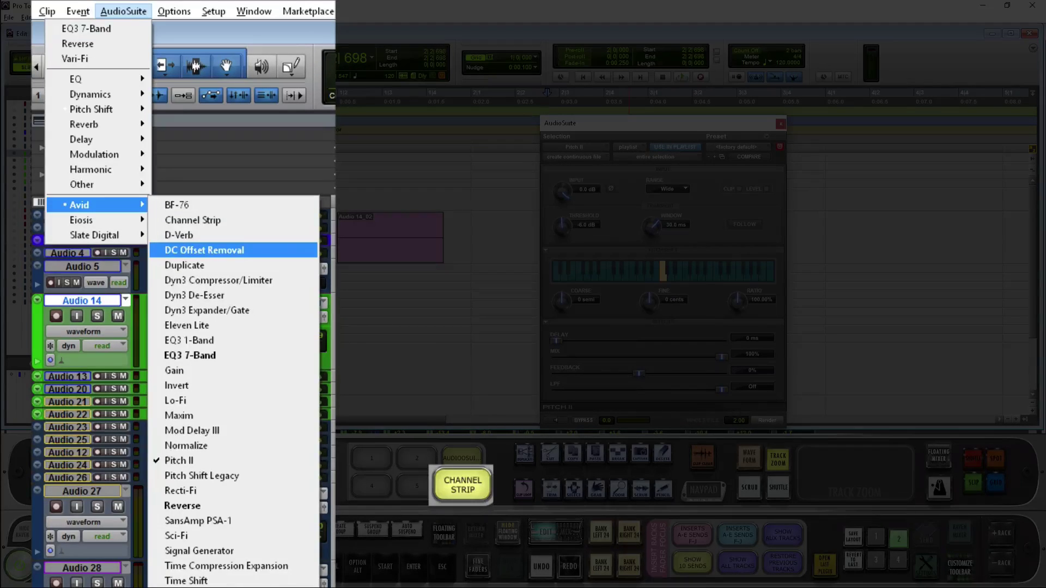
key("Up")
key("Up")
key("Left")
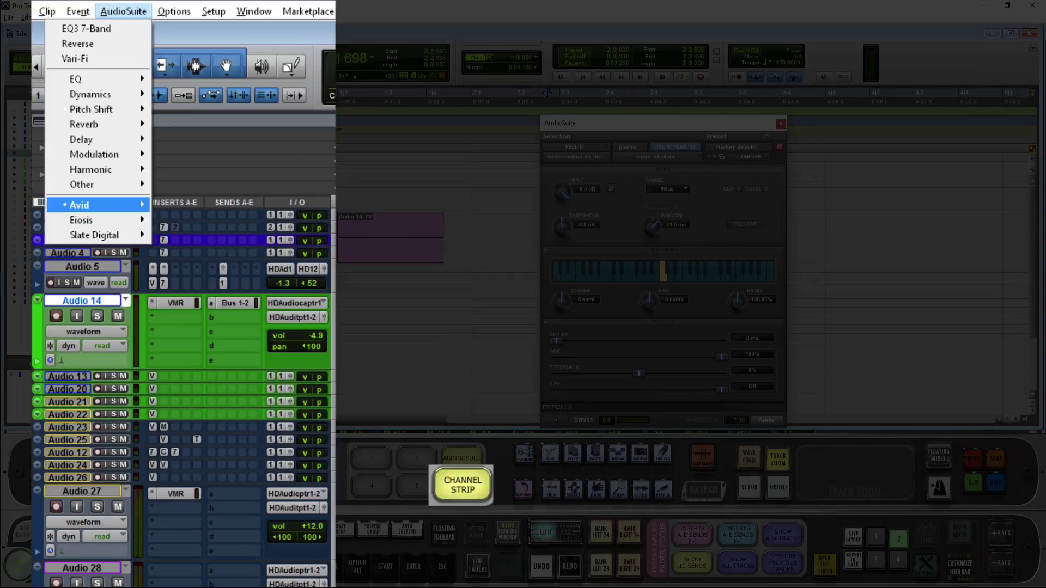
key("Right")
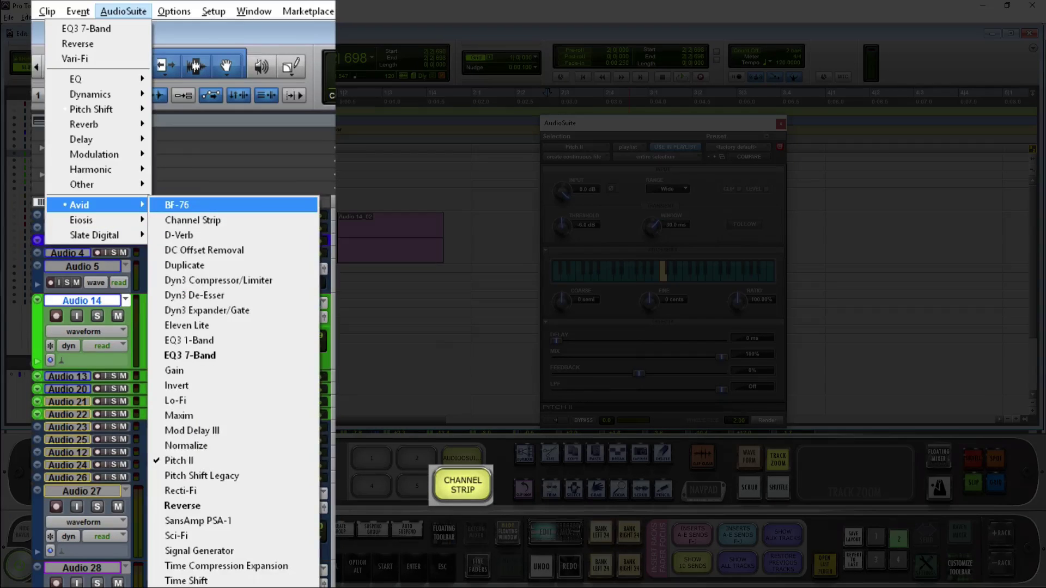
key("Left")
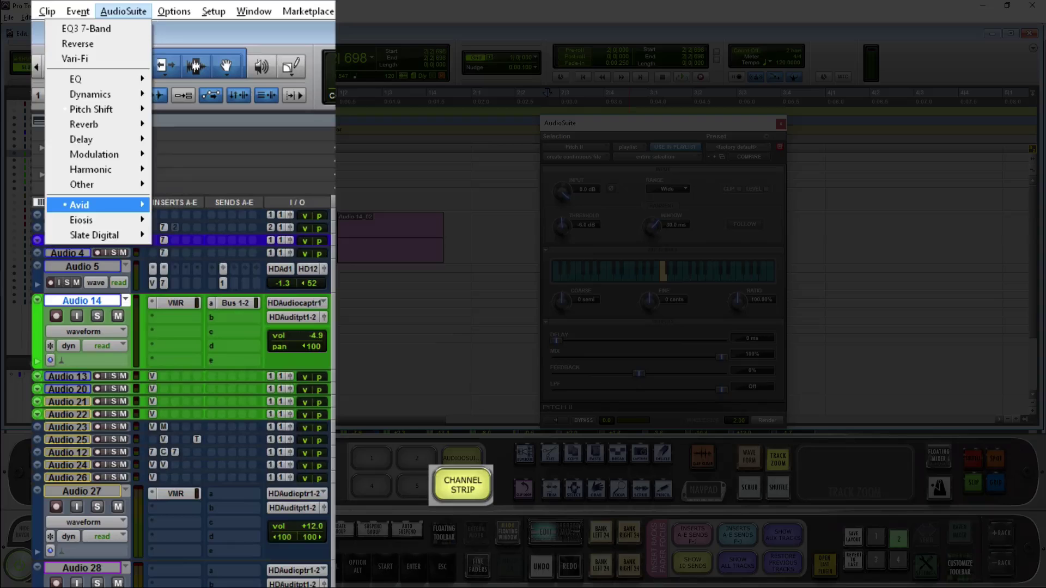
Step: Go to the EQ category of the AudioSuite list and examine the plug-ins it contains
key("Down")
key("Down")
key("Down")
key("Down")
key("Down")
key("Down")
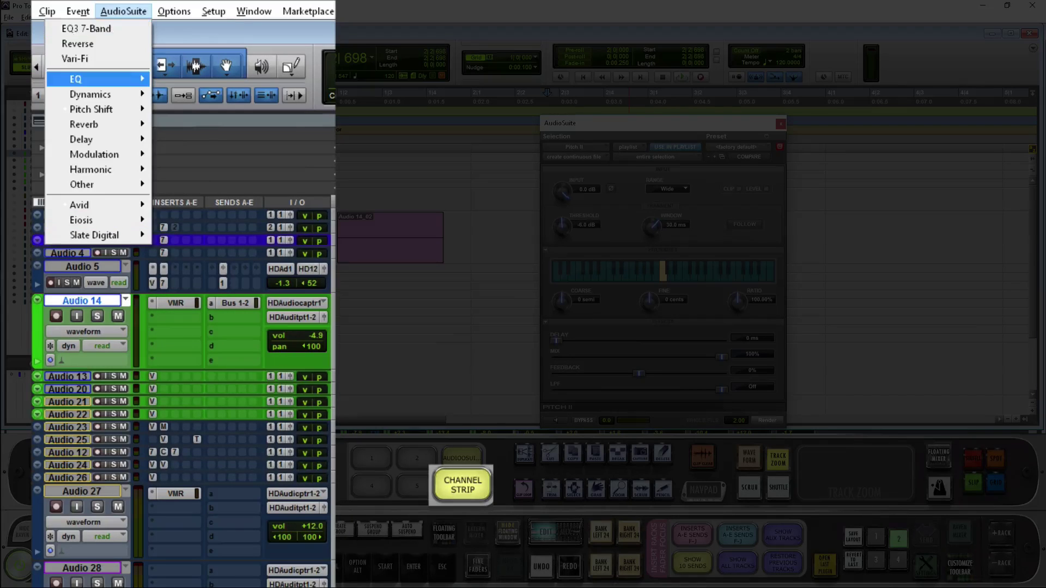
key("Right")
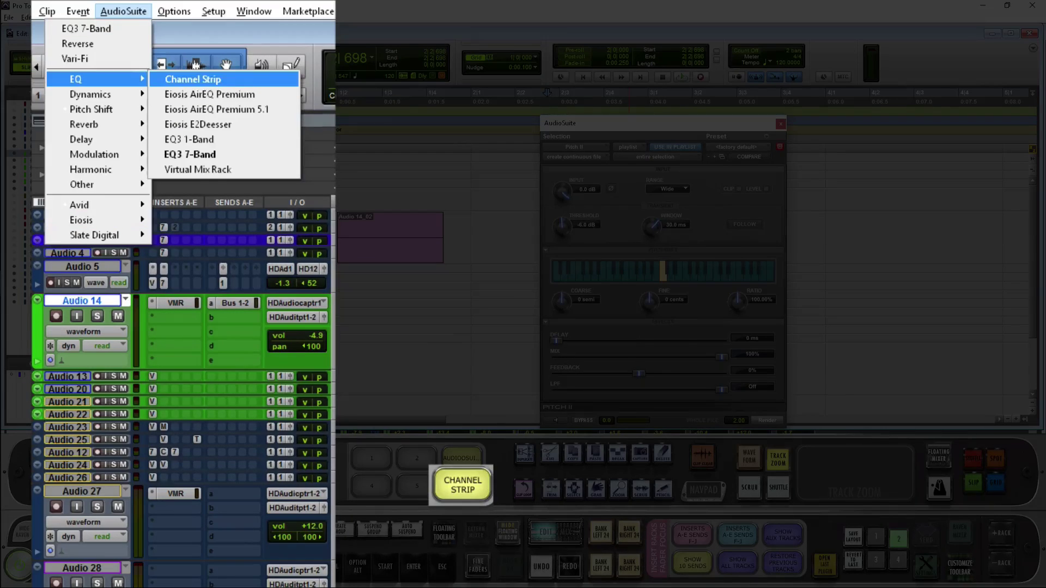
key("Left")
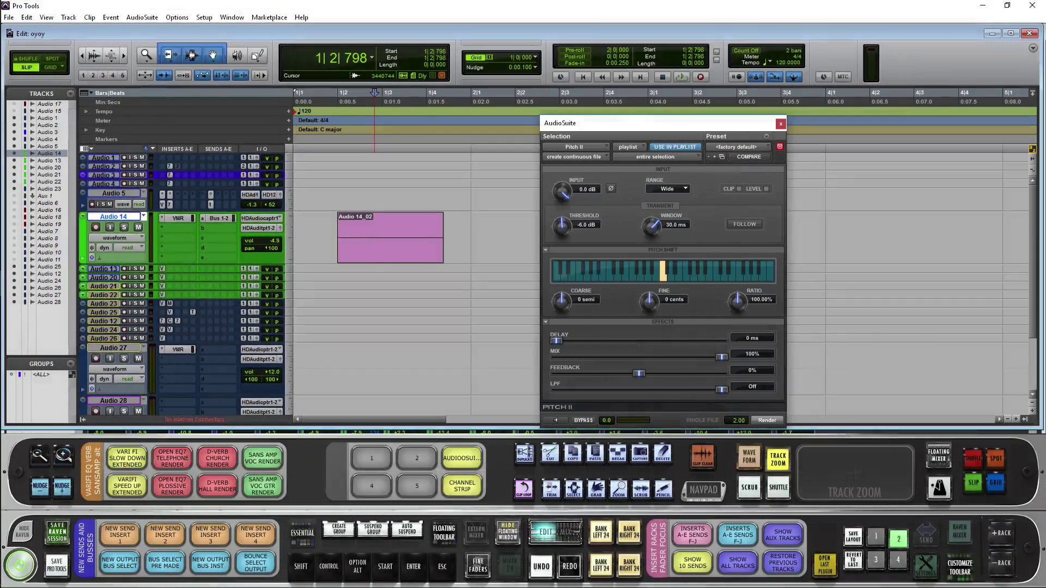
Step: Run the CHANNEL STRIP macro and open the Channel Strip plug-in from the EQ category of the AudioSuite list
left_click(462, 486)
key("alt+a")
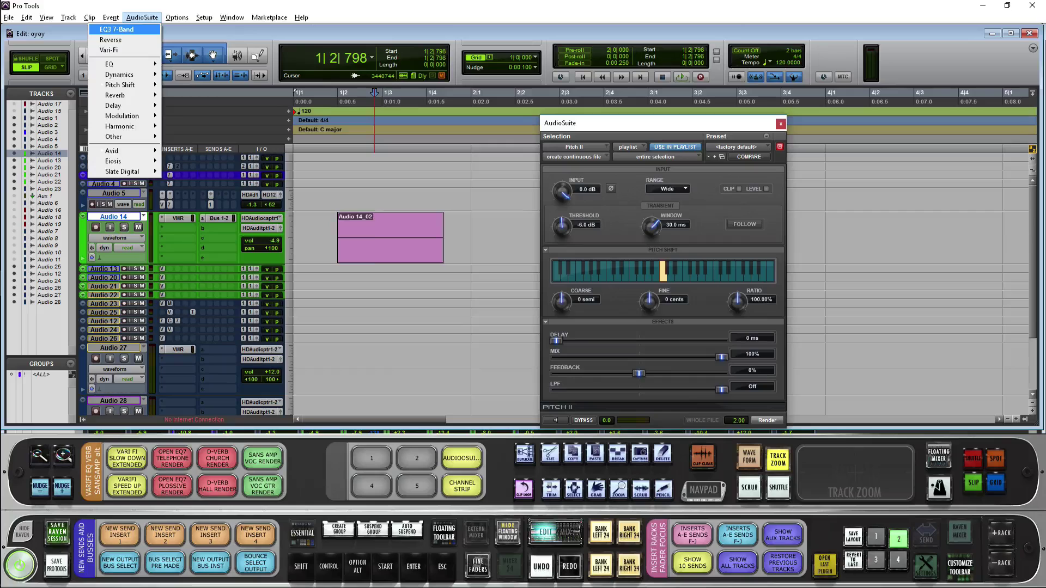
key("e")
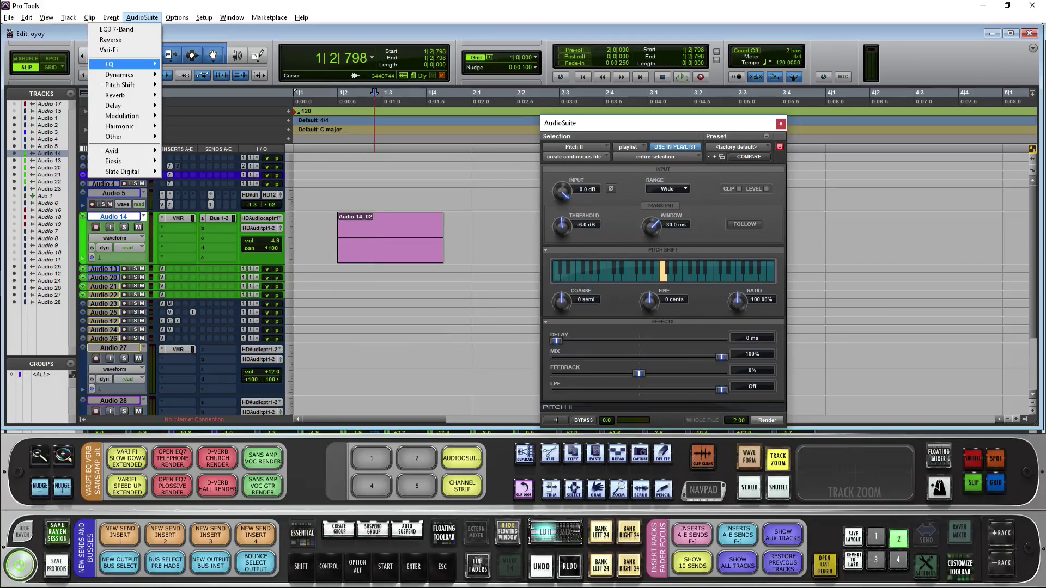
key("Right")
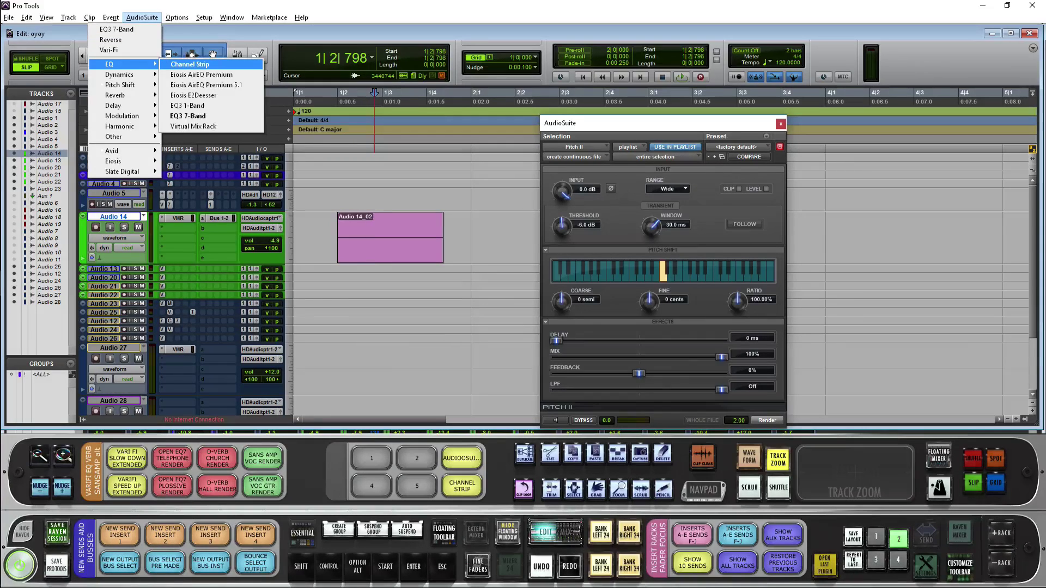
key("Return")
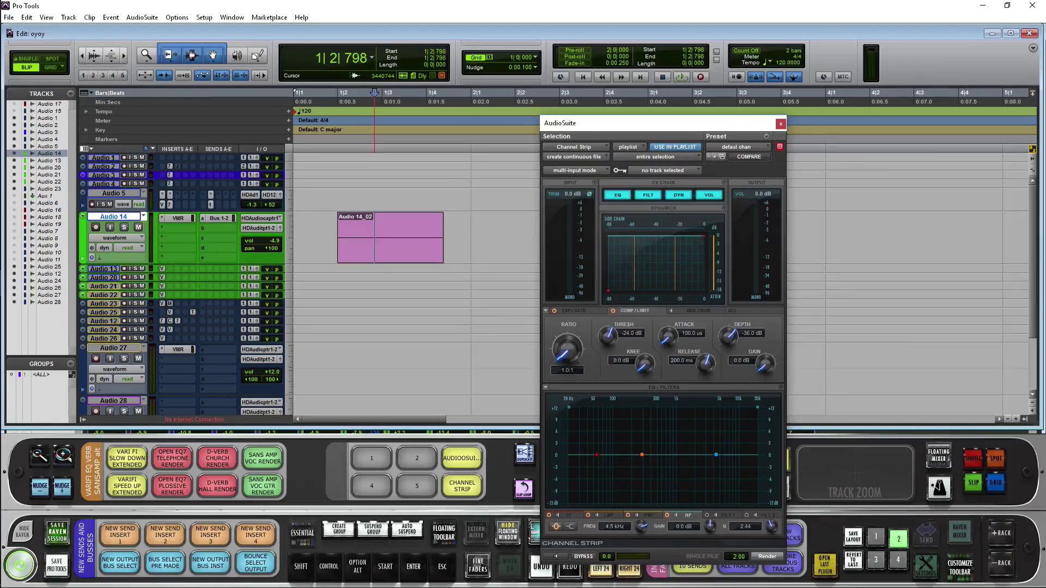
Step: Add the key commands E, cursor right and C as actions 2 to 4 of the CHANNEL STRIP macro
left_click(460, 489)
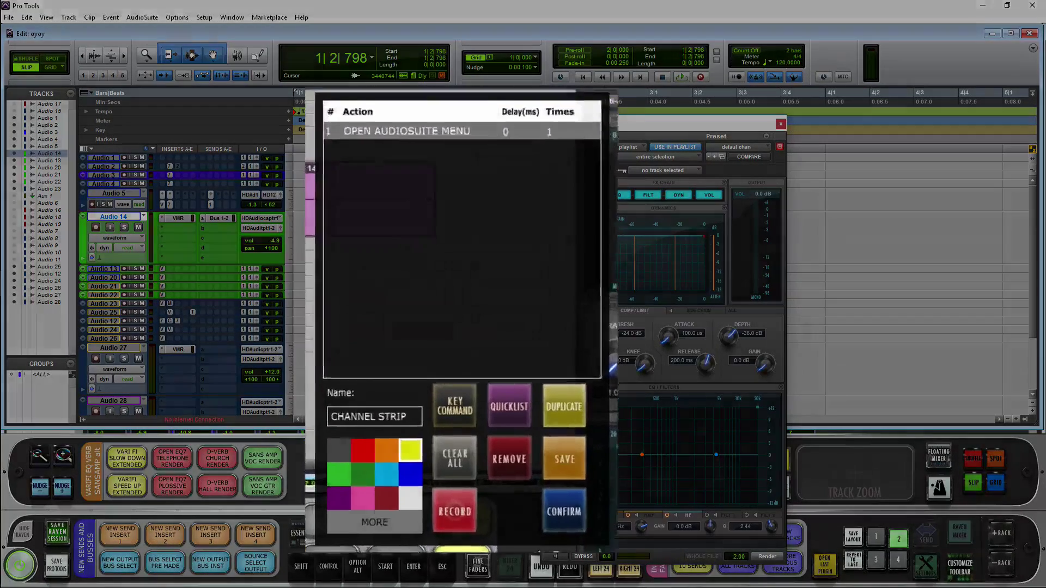
left_click(459, 376)
key("e")
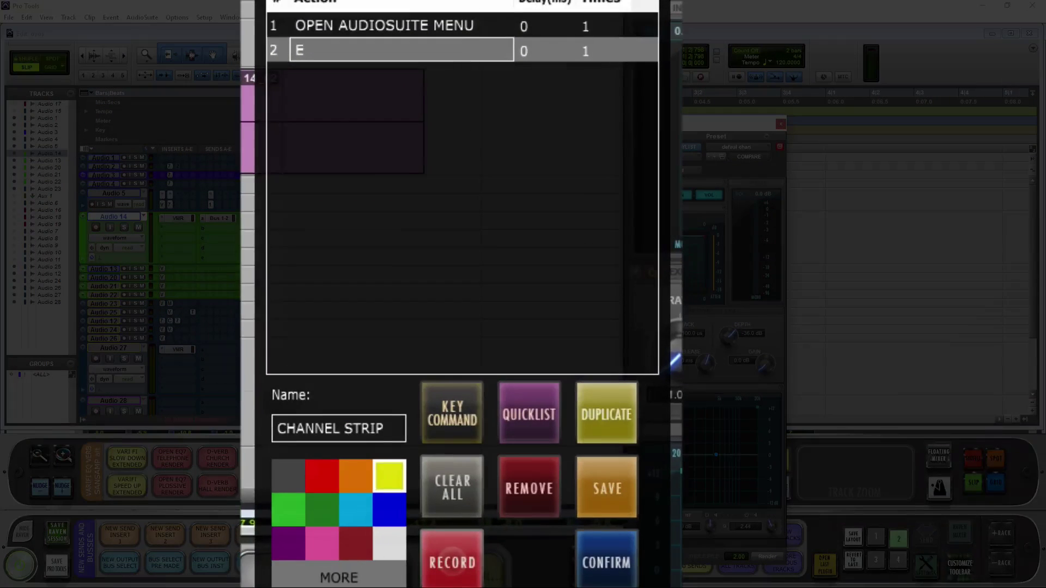
left_click(451, 413)
key("Right")
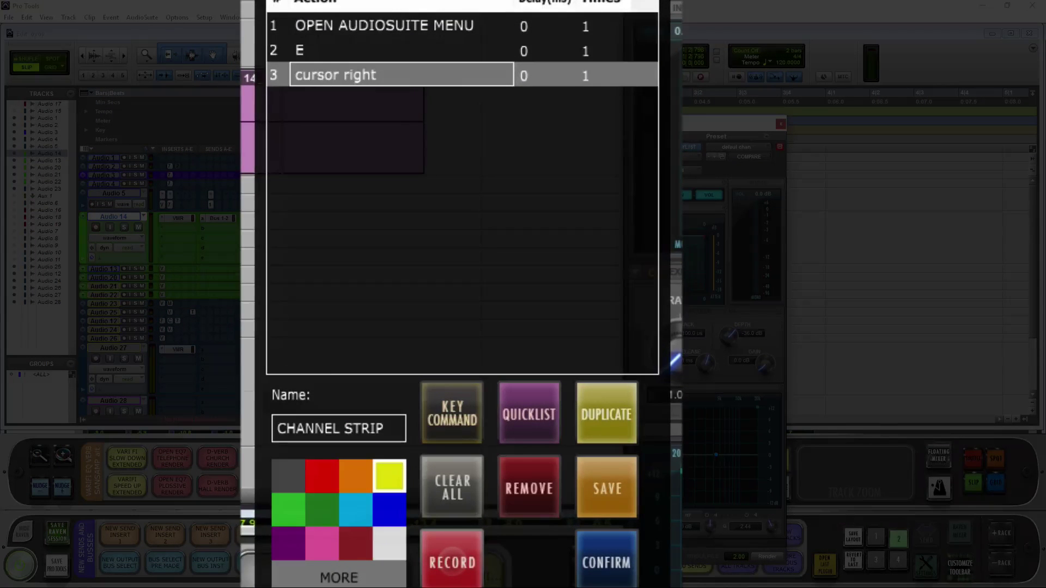
left_click(452, 413)
type("c")
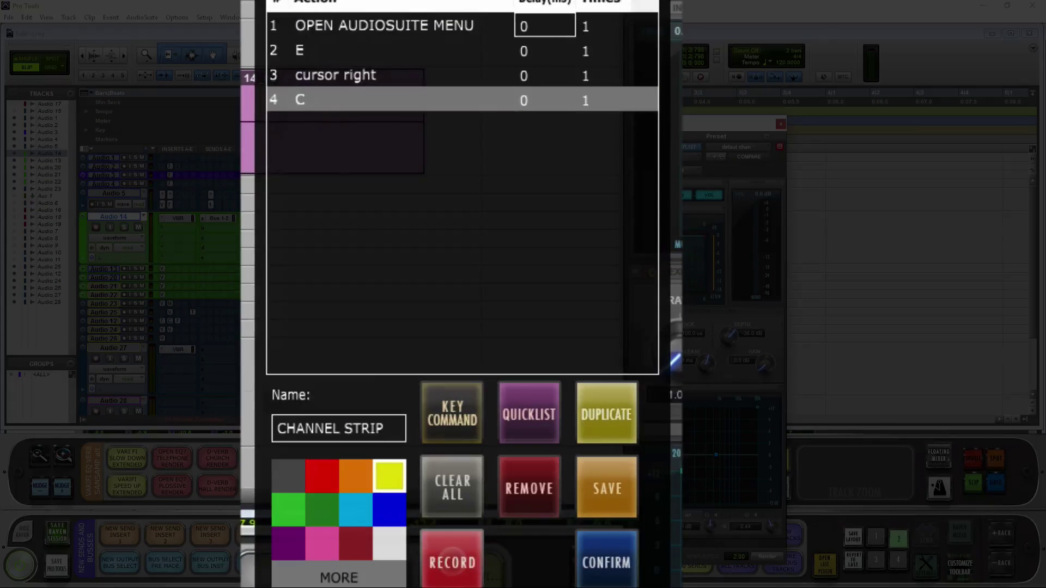
Step: Set the delay of the macro's first three actions to 1000 ms each
type("1000")
key("Return")
type("1000")
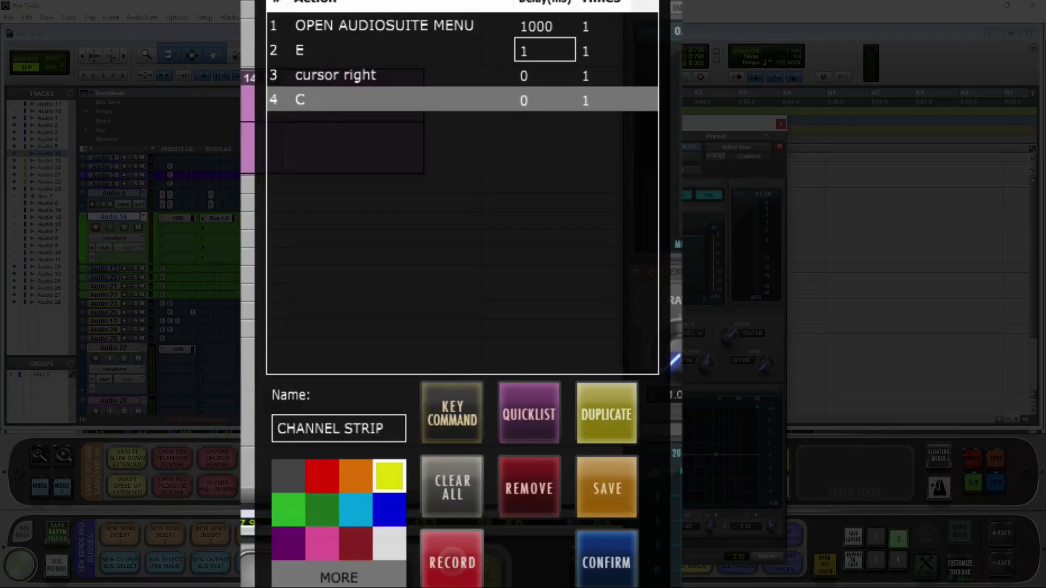
key("Return")
key("BackSpace")
type("1000")
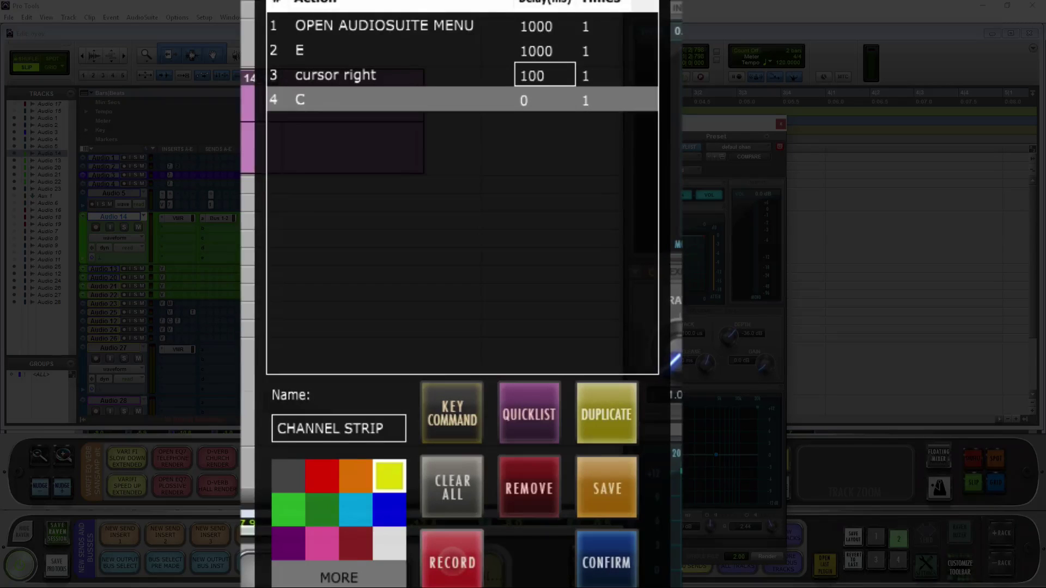
key("Return")
Step: Set action 4 to the key command C with a delay of 1000 ms and confirm the CHANNEL STRIP macro
key("KP_0")
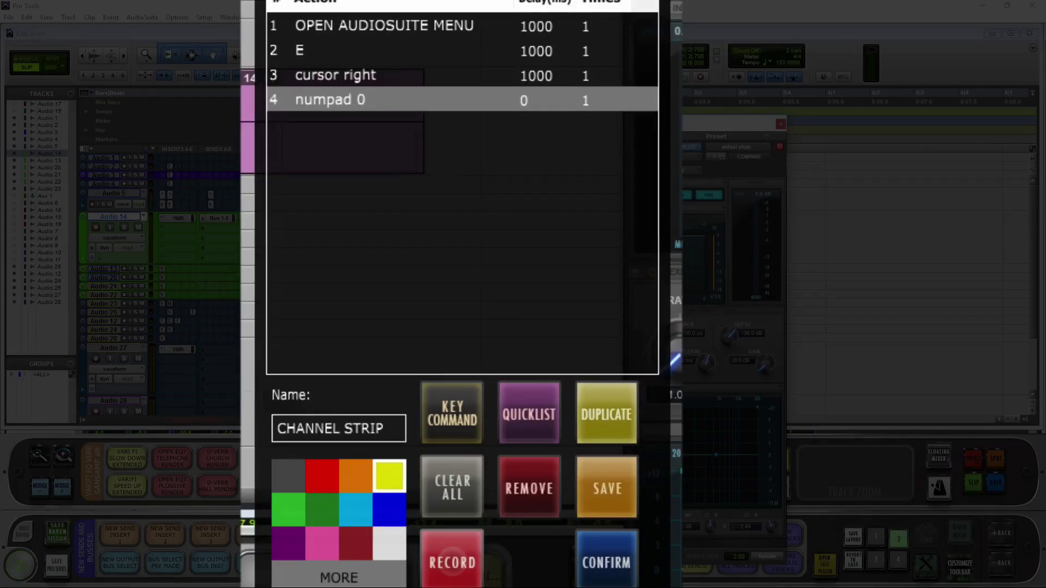
left_click(545, 26)
left_click(545, 100)
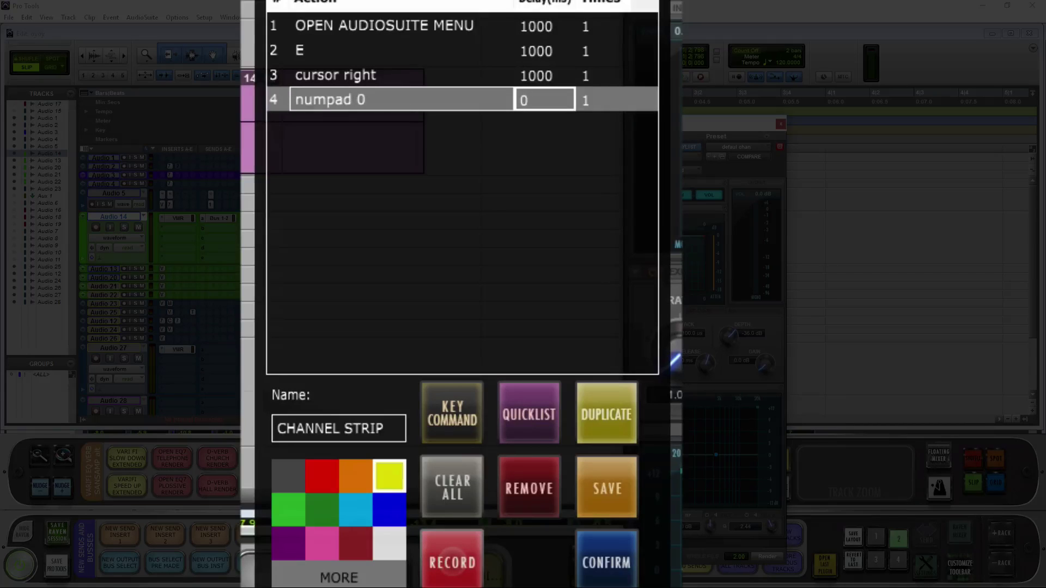
left_click(376, 99)
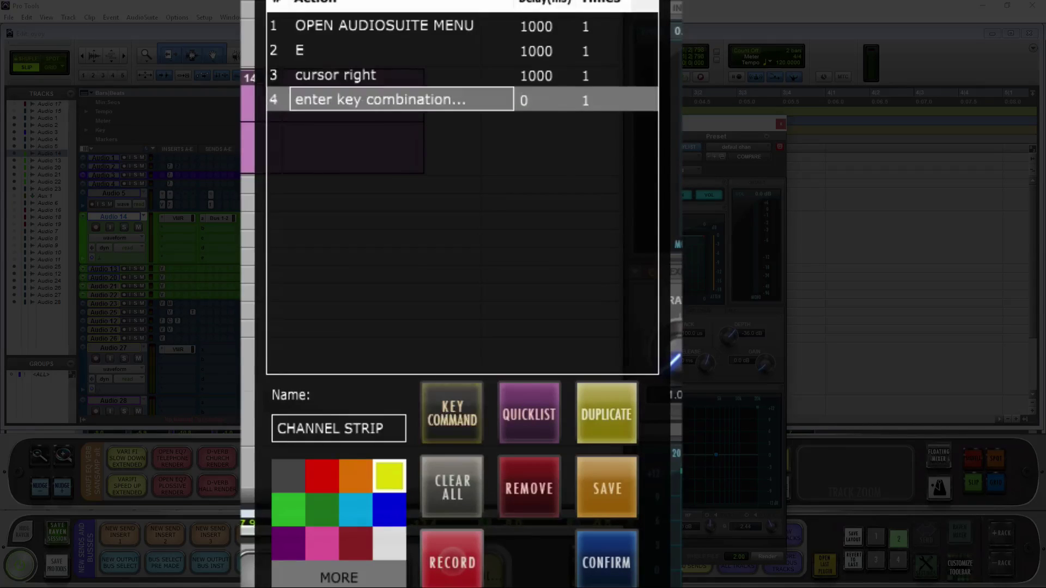
key("c")
left_click(545, 100)
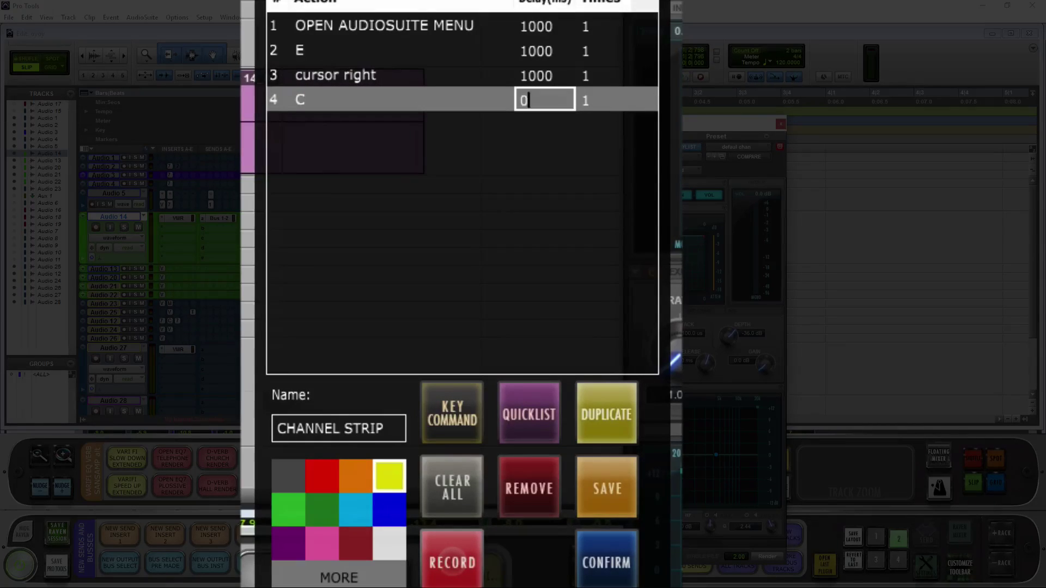
key("BackSpace")
type("1000")
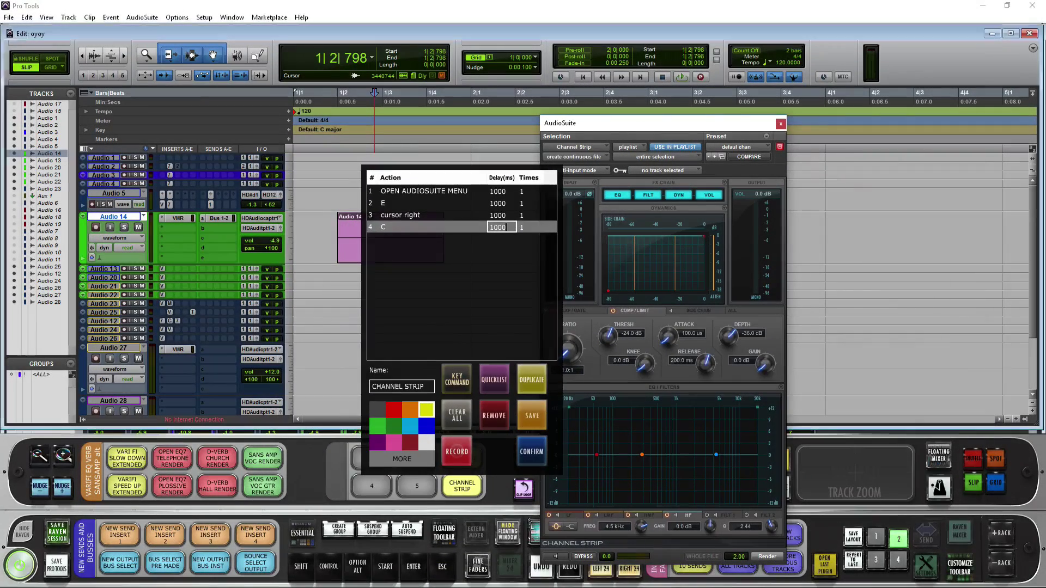
left_click(532, 451)
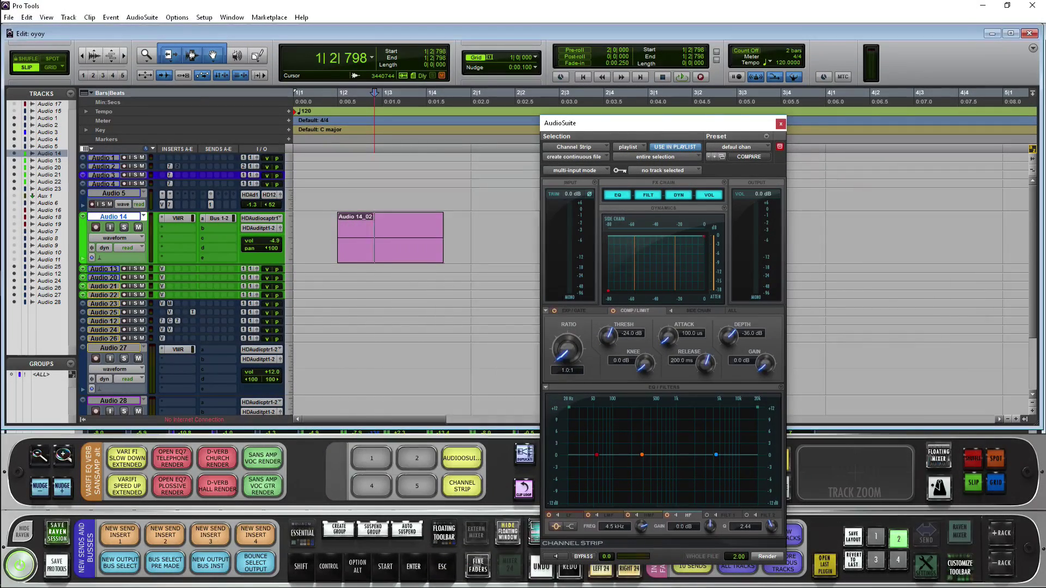
Step: Test the CHANNEL STRIP macro so it opens the Channel Strip plug-in from the EQ category
left_click(462, 485)
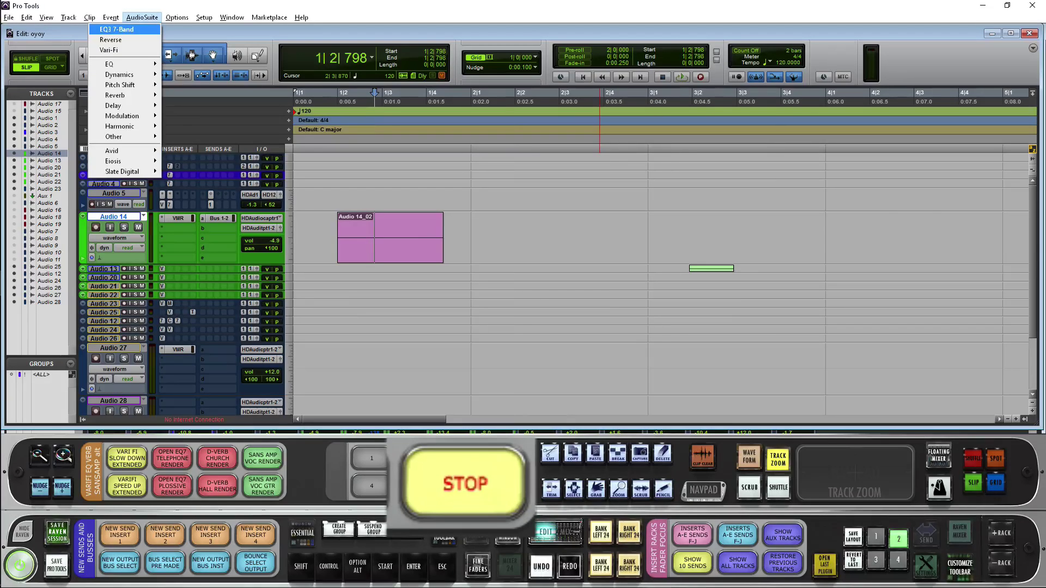
key("Right")
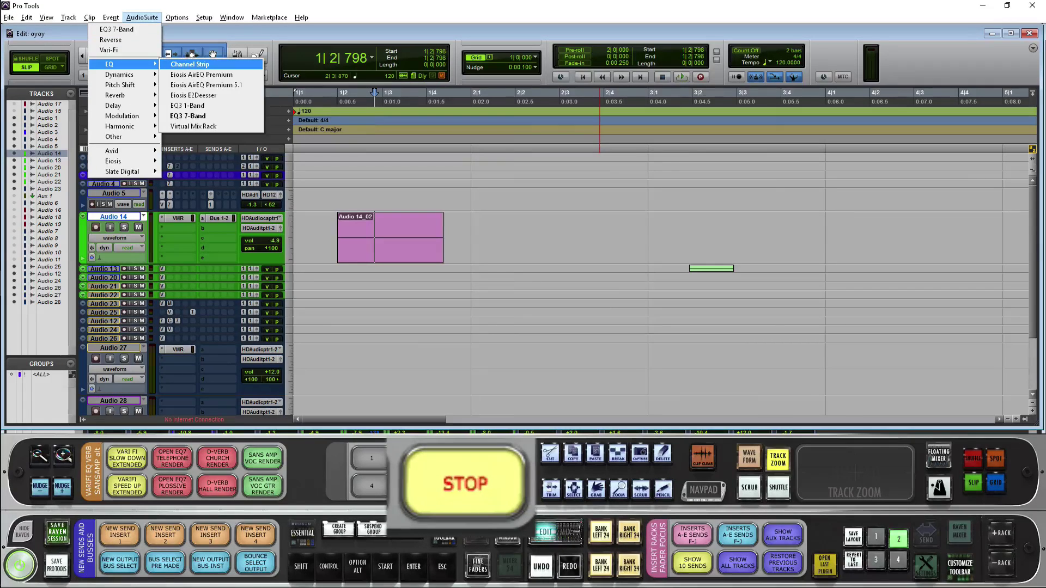
key("Return")
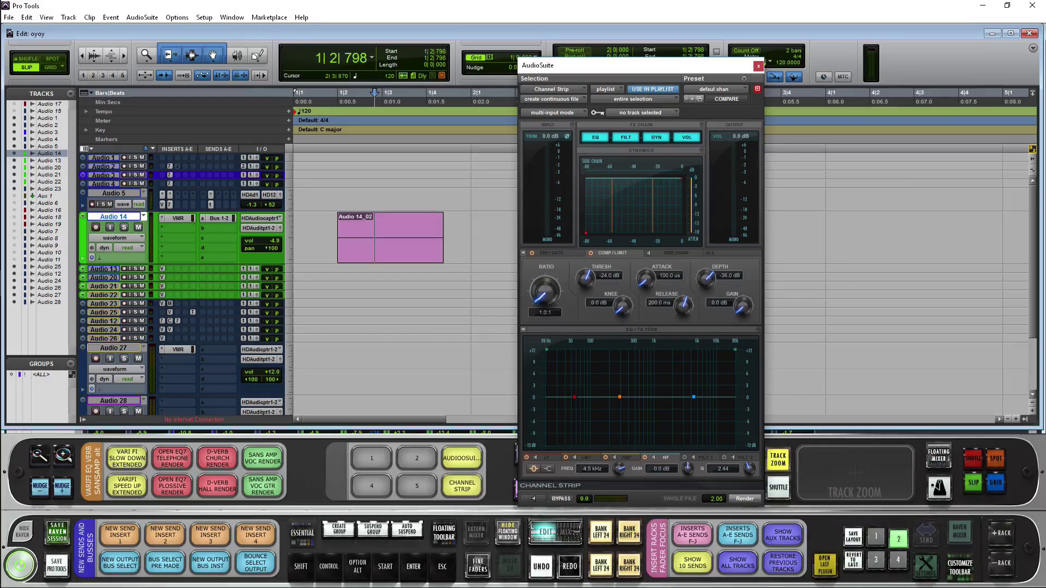
Step: Find the user script OPEN AUDIOSUITE PRESET, add it as action 5 of the CHANNEL STRIP macro and confirm the macro
left_click(428, 227)
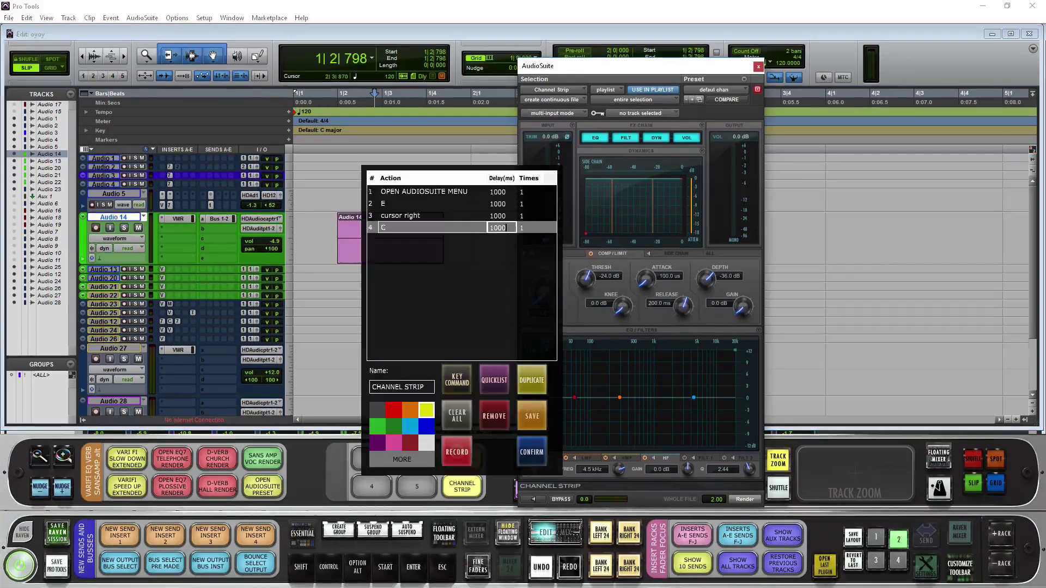
left_click(428, 239)
left_click(679, 175)
type("op[e")
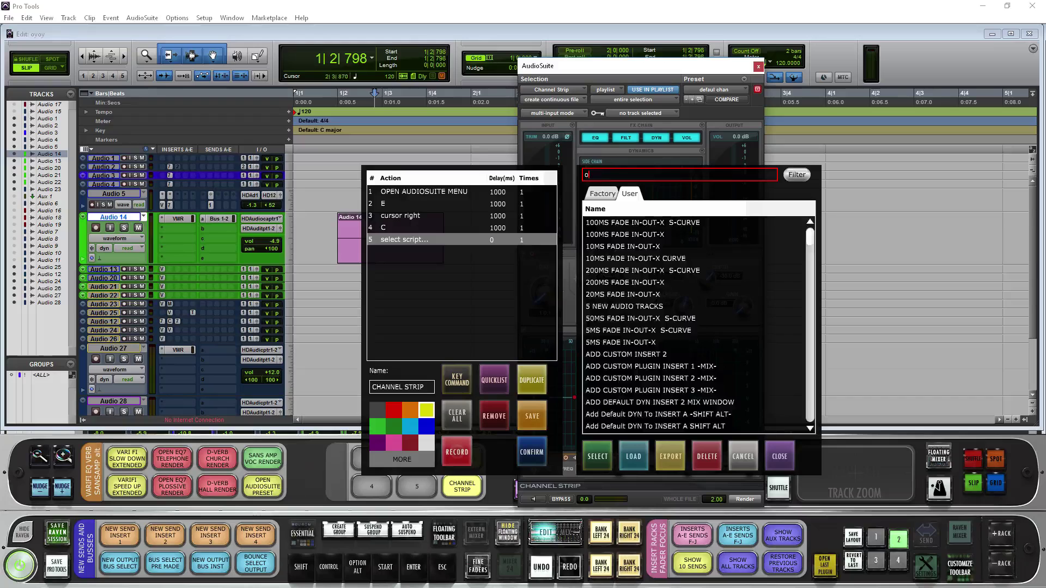
key("BackSpace")
key("BackSpace")
type("en aud")
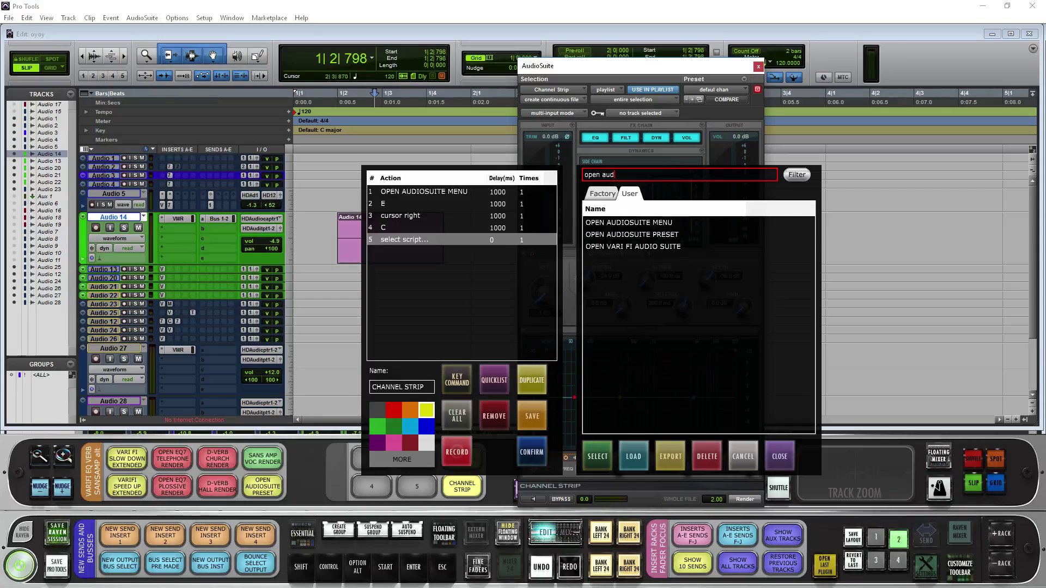
left_click(632, 235)
left_click(598, 456)
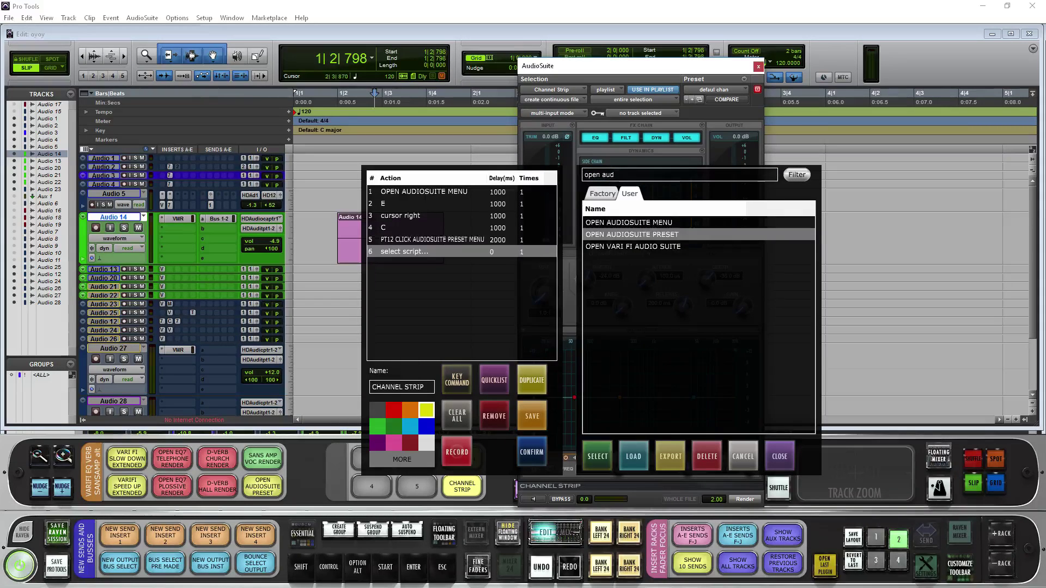
left_click(780, 456)
left_click(532, 452)
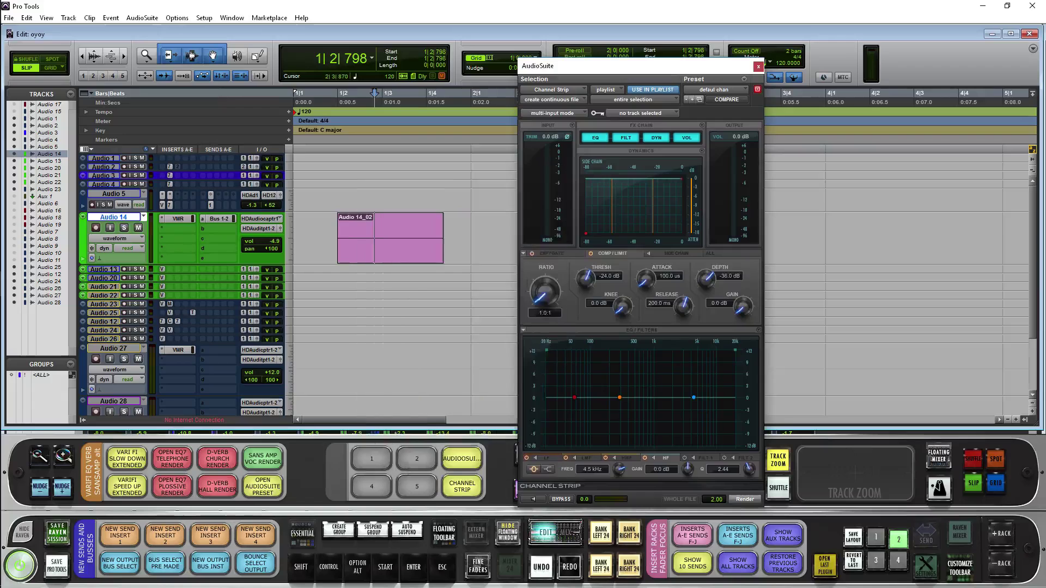
Step: Close the Channel Strip window, run the CHANNEL STRIP macro again and choose the HiHat preset
left_click(758, 66)
left_click(462, 458)
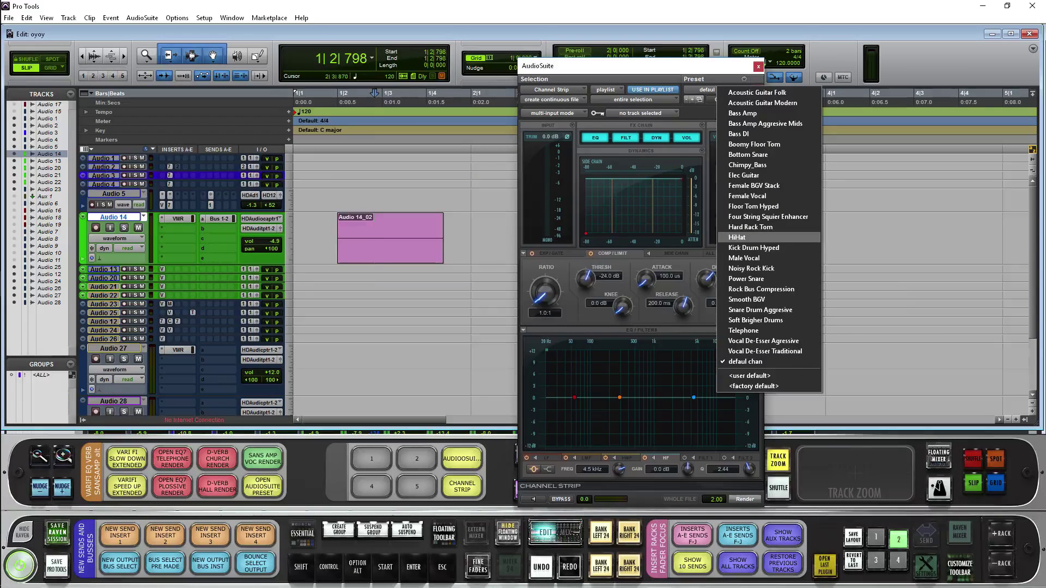
left_click(747, 238)
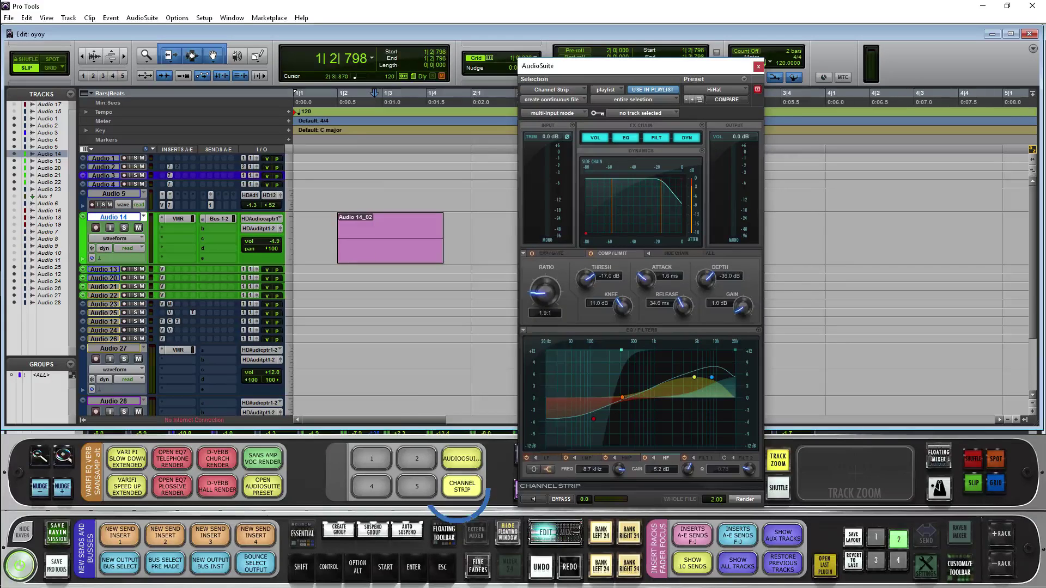
Step: Add the key commands H, cursor down and return as actions 6 to 8 of the CHANNEL STRIP macro
right_click(461, 488)
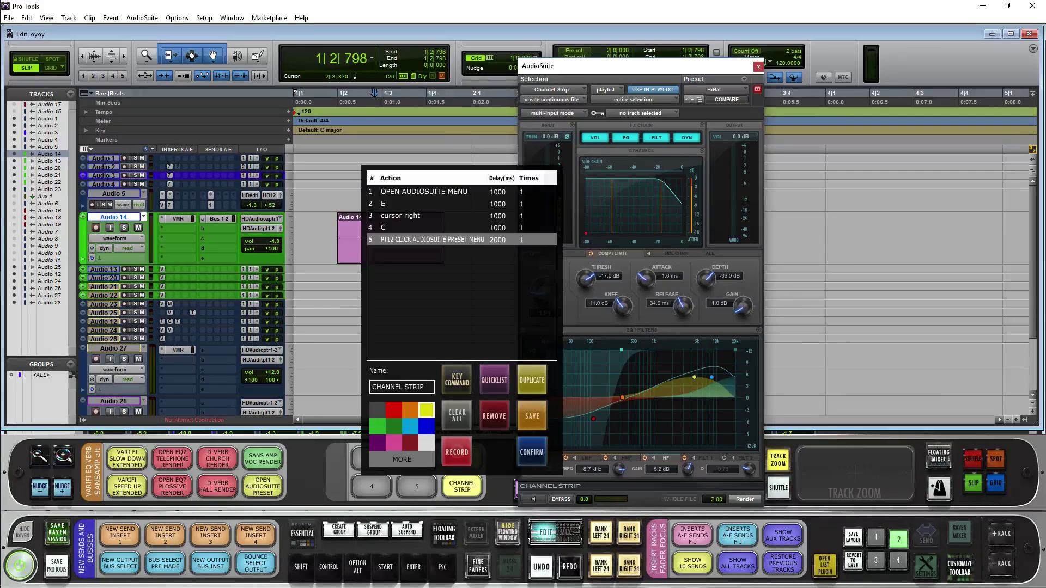
left_click(457, 380)
key("Down")
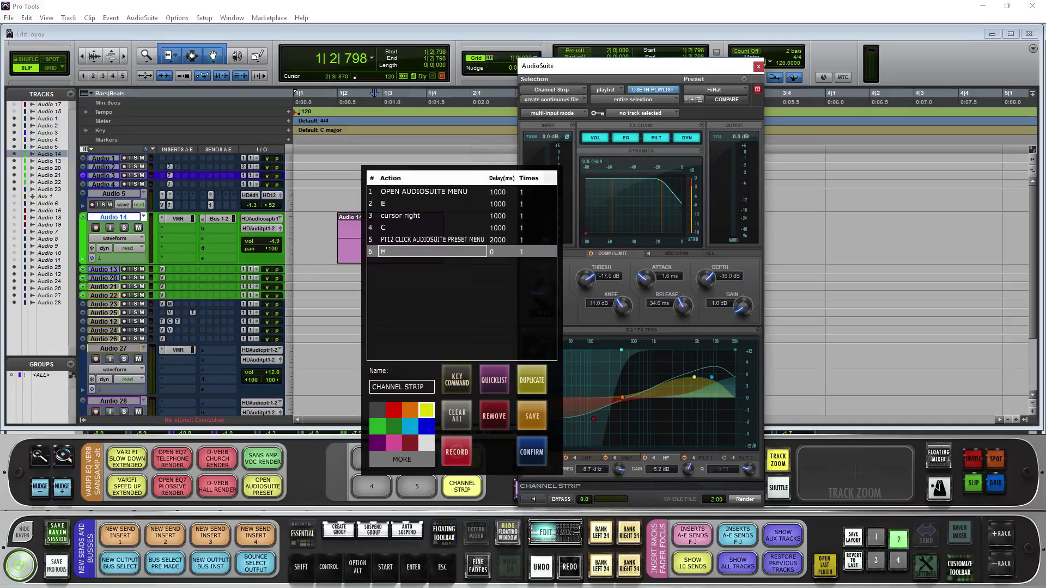
key("h")
left_click(457, 380)
key("Down")
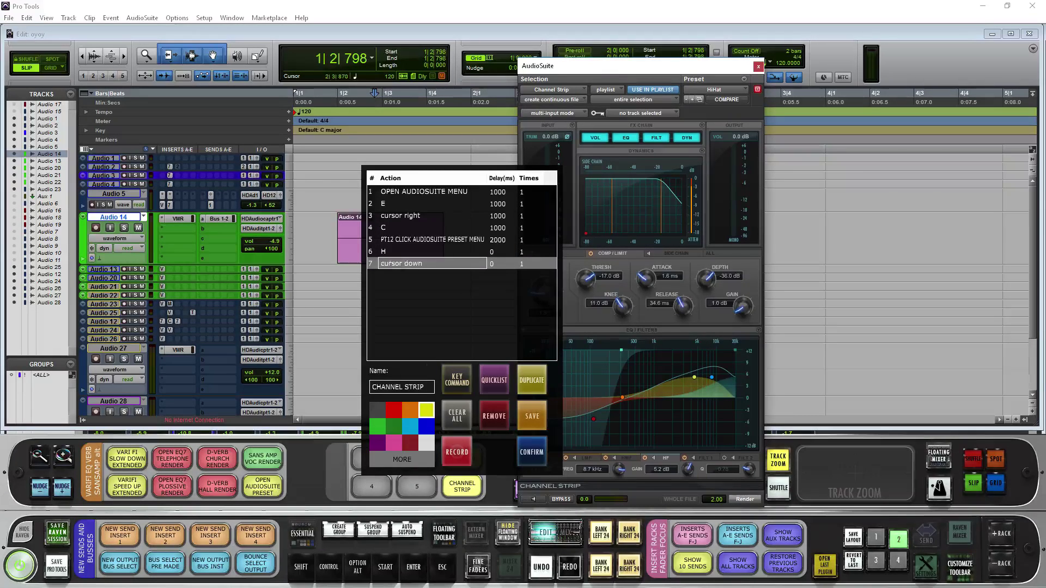
left_click(457, 380)
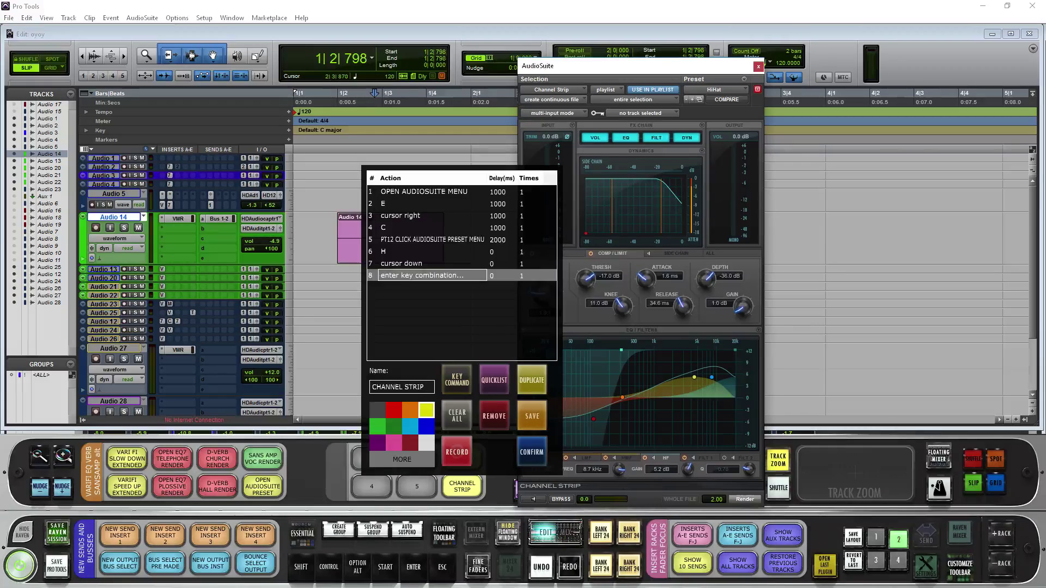
key("Return")
Step: Find the factory script CLICK RENDER by filtering for "render" and add it as action 9 of the CHANNEL STRIP macro
left_click(494, 380)
left_click(602, 194)
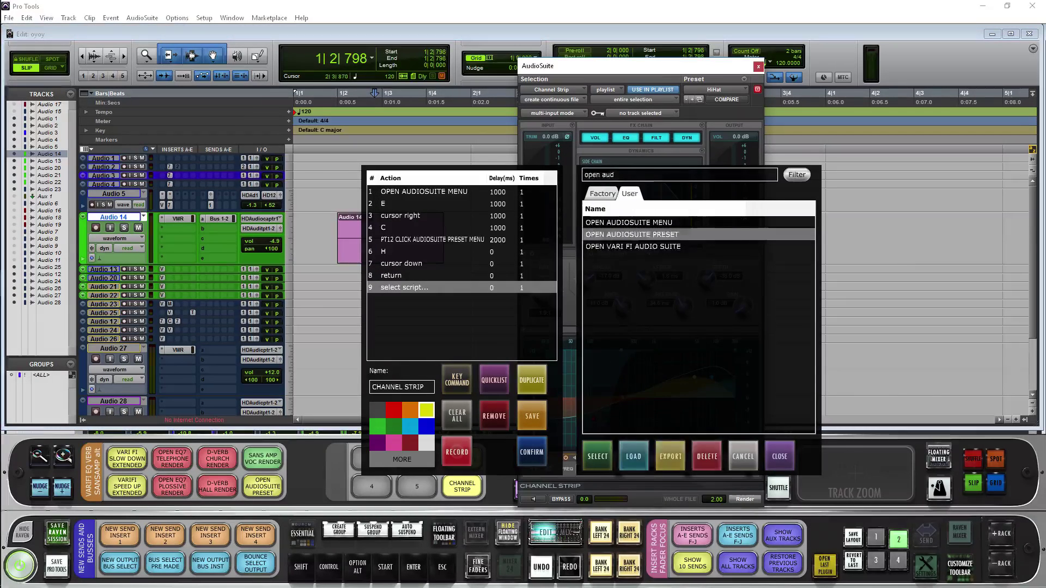
left_click(643, 175)
key("BackSpace")
type("r")
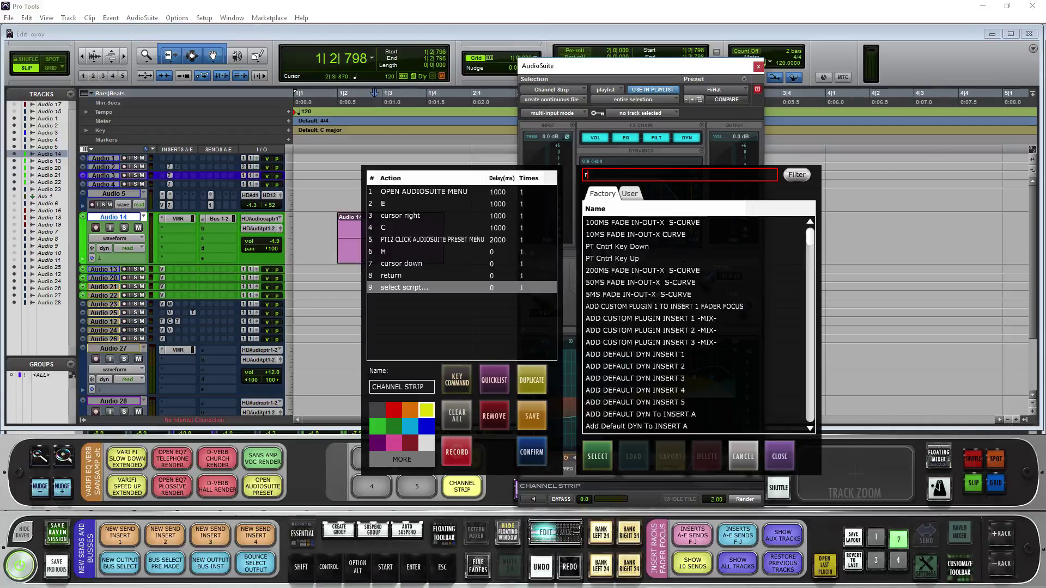
type("end")
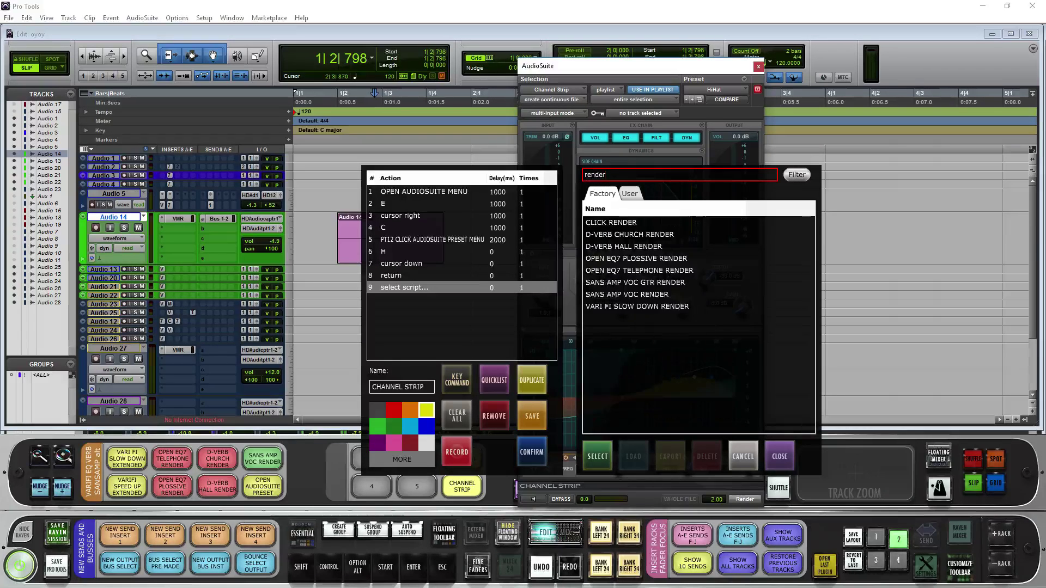
type("er")
key("Down")
key("Return")
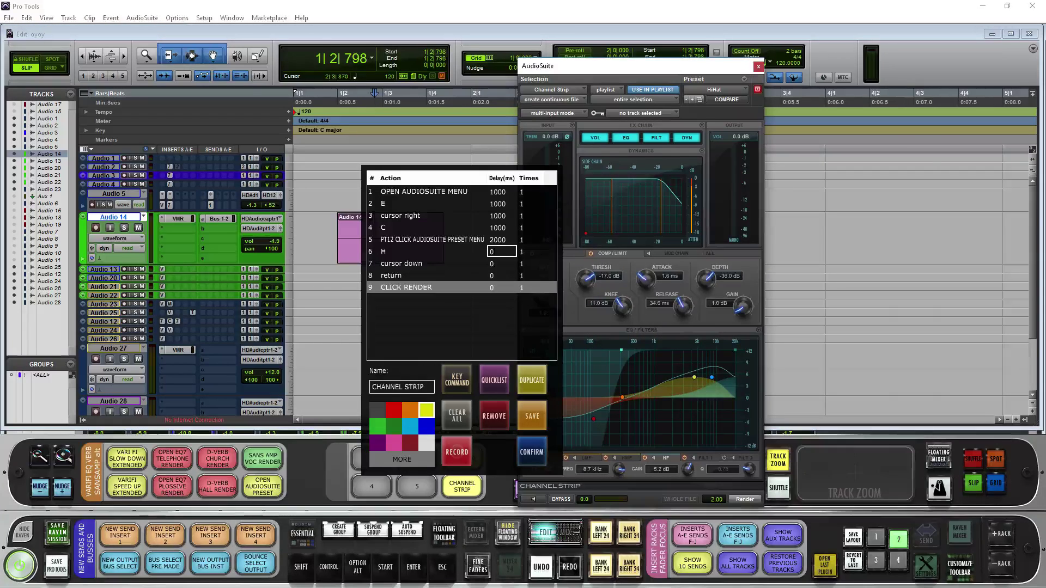
Step: Set the delay of action 6 (H) to 1000 ms and of action 7 (cursor down) to 500 ms
key("BackSpace")
type("1000")
key("Return")
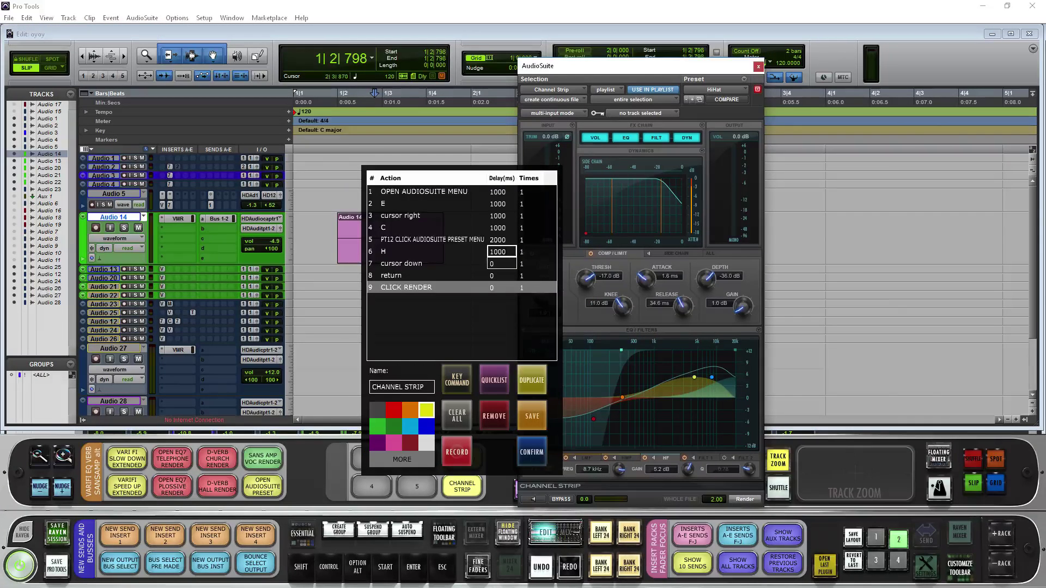
type("500")
key("Return")
key("Return")
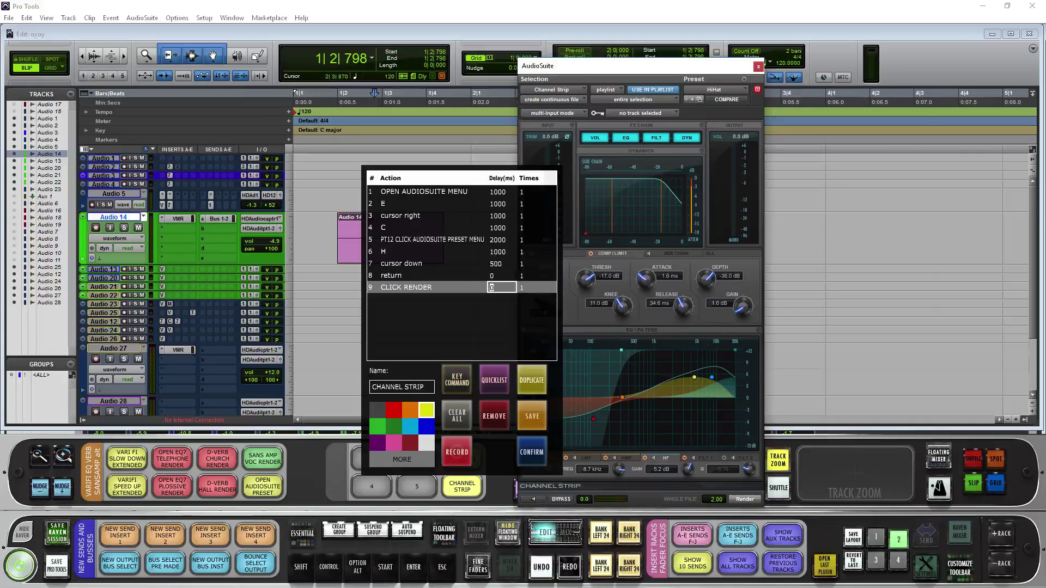
Step: Set the delays of the CLICK RENDER and return actions to 500 ms each and confirm the macro
type("500")
left_click(501, 276)
key("BackSpace")
type("500")
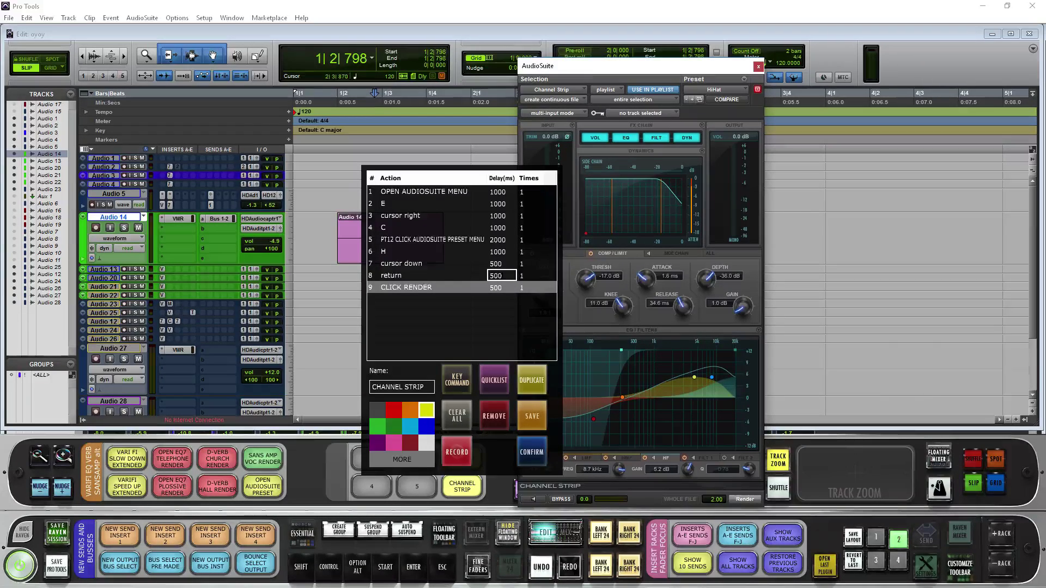
type("0")
key("BackSpace")
left_click(531, 452)
Step: Close the Channel Strip window, select a middle section of the Audio 14_02 clip and run the CHANNEL STRIP macro with the HiHat preset
left_click(758, 66)
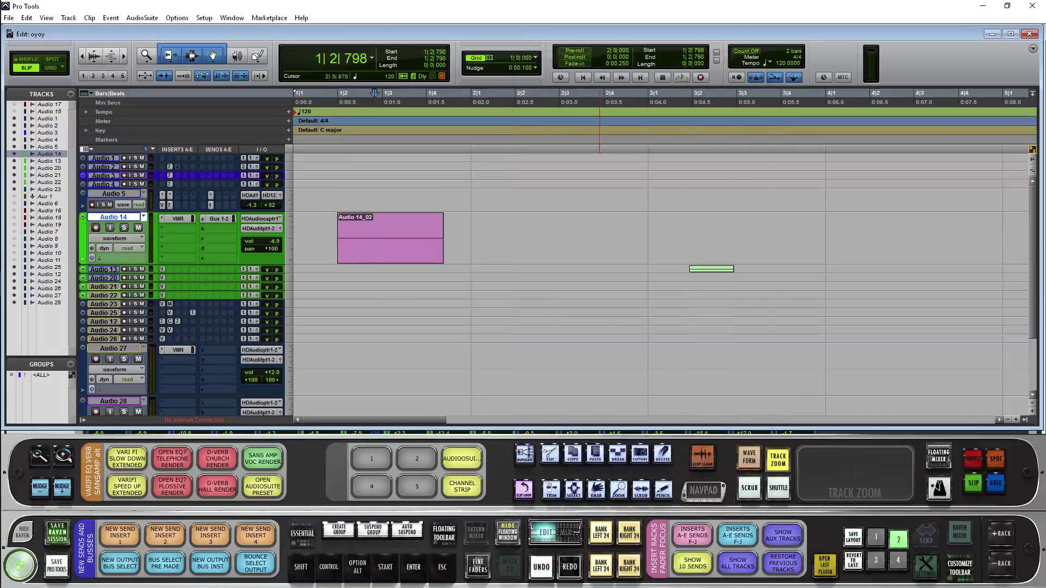
left_click_drag(360, 238, 409, 238)
left_click(462, 487)
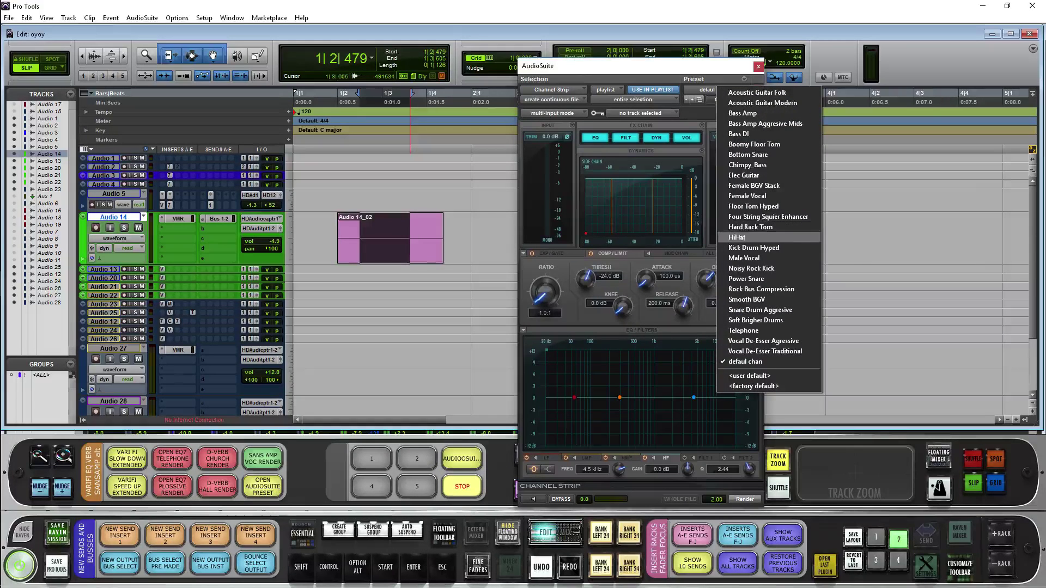
left_click(763, 237)
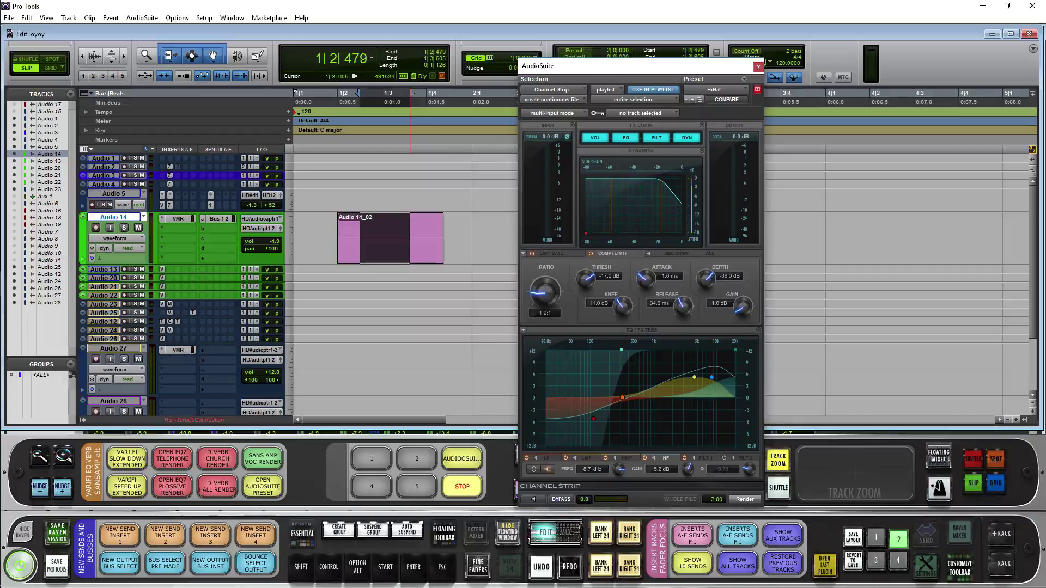